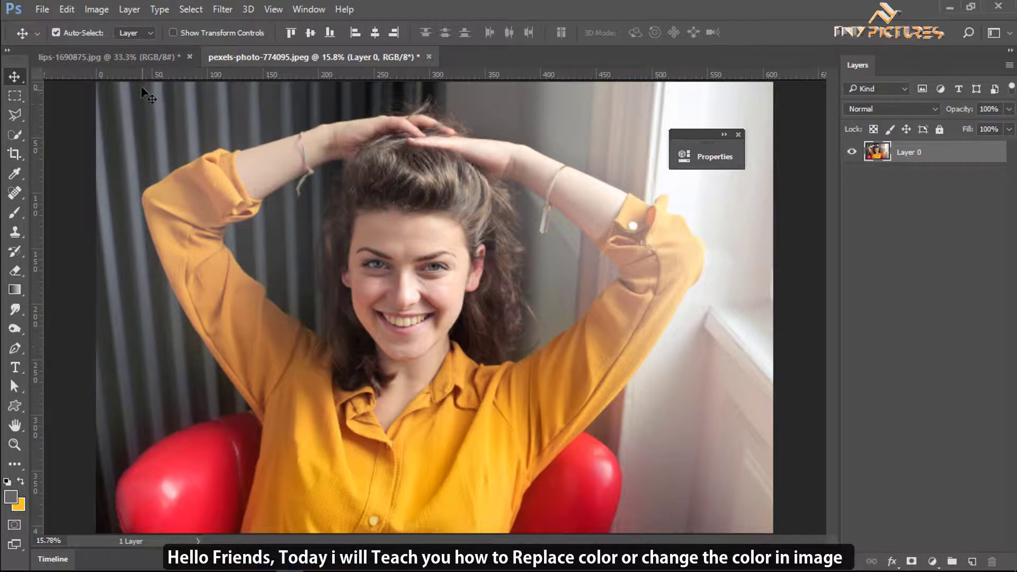
Step: Select the yellow shirt, including both sleeves, in pexels-photo-774095.jpeg using the Quick Selection tool at brush size 8
{"action": "left_click", "coordinate": [134, 65]}
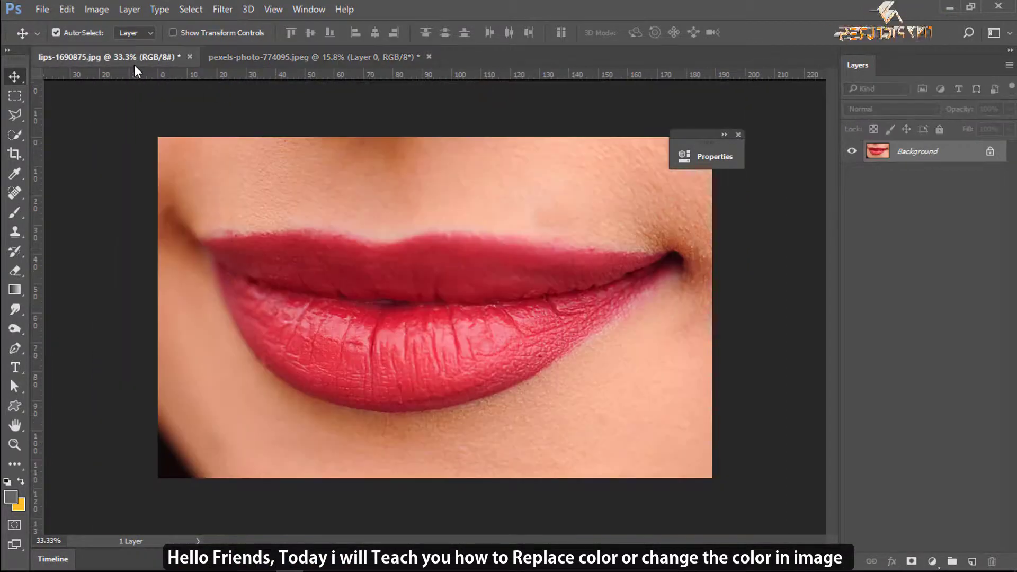
{"action": "left_click", "coordinate": [387, 64]}
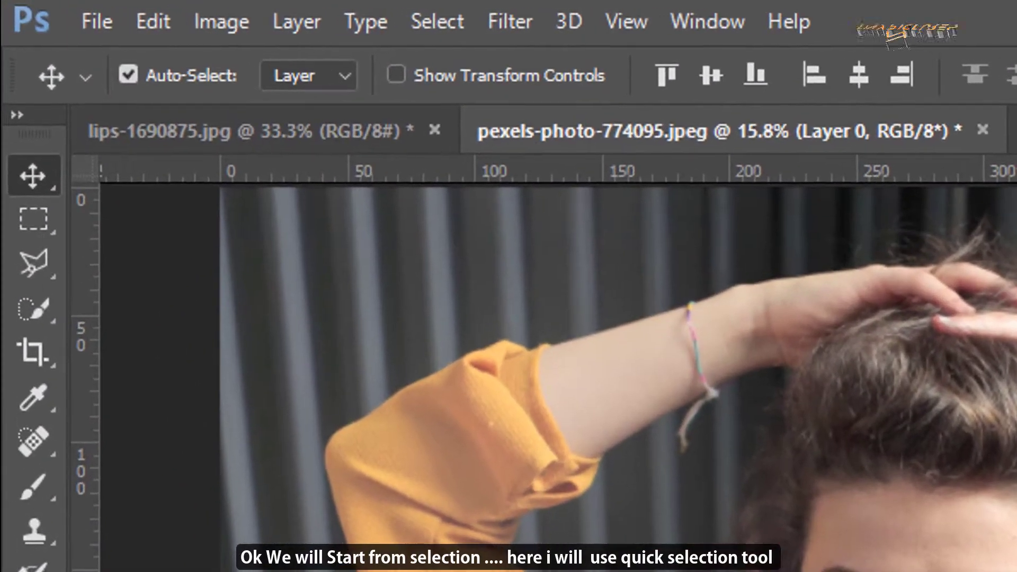
{"action": "left_click", "coordinate": [34, 310]}
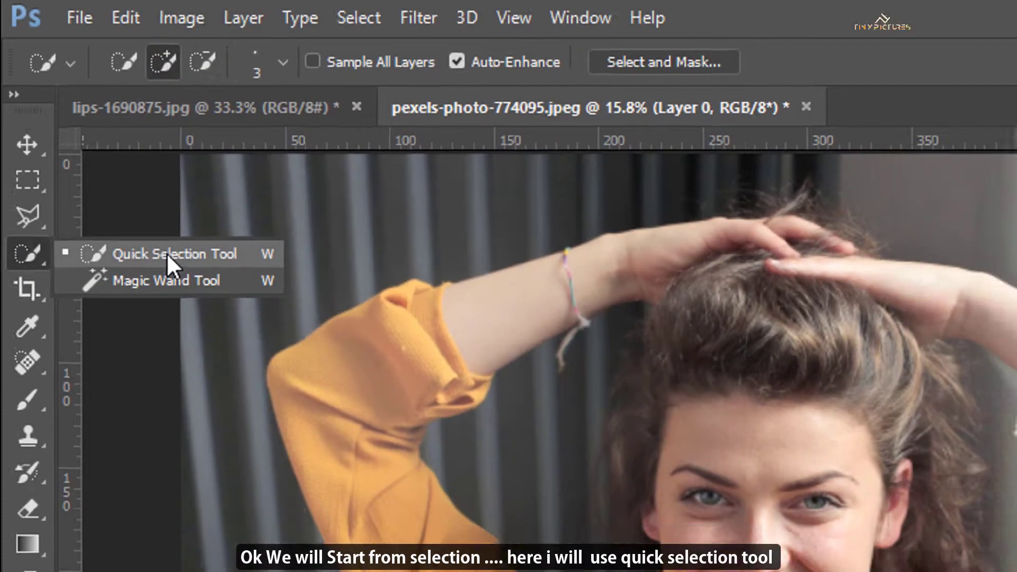
{"action": "left_click", "coordinate": [204, 315]}
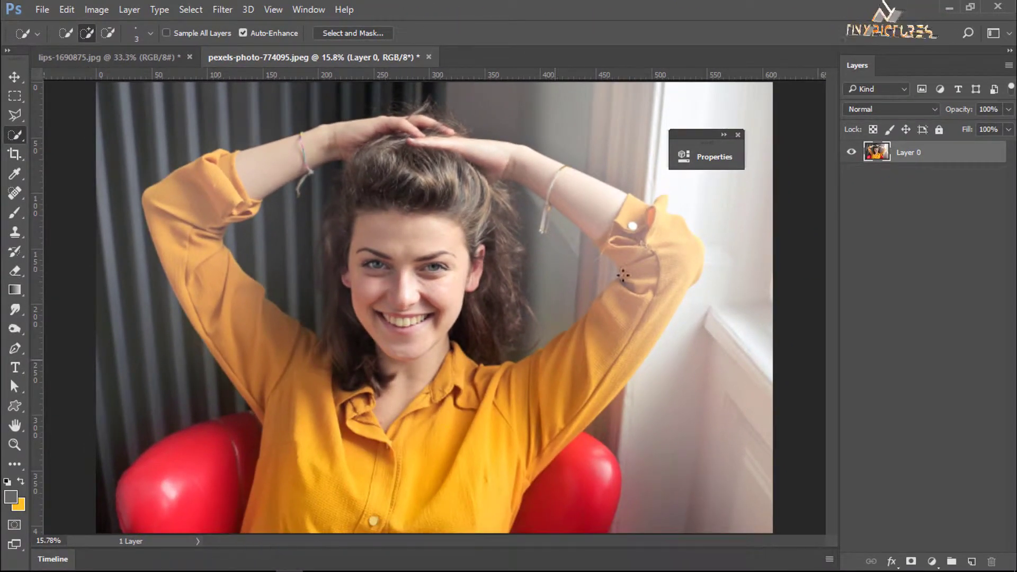
{"action": "key", "text": "bracketright"}
{"action": "key", "text": "bracketright"}
{"action": "key", "text": "bracketright"}
{"action": "key", "text": "bracketright"}
{"action": "key", "text": "bracketright"}
{"action": "mouse_move", "coordinate": [623, 275]}
{"action": "left_mouse_down"}
{"action": "mouse_move", "coordinate": [601, 260]}
{"action": "mouse_move", "coordinate": [619, 247]}
{"action": "left_mouse_up"}
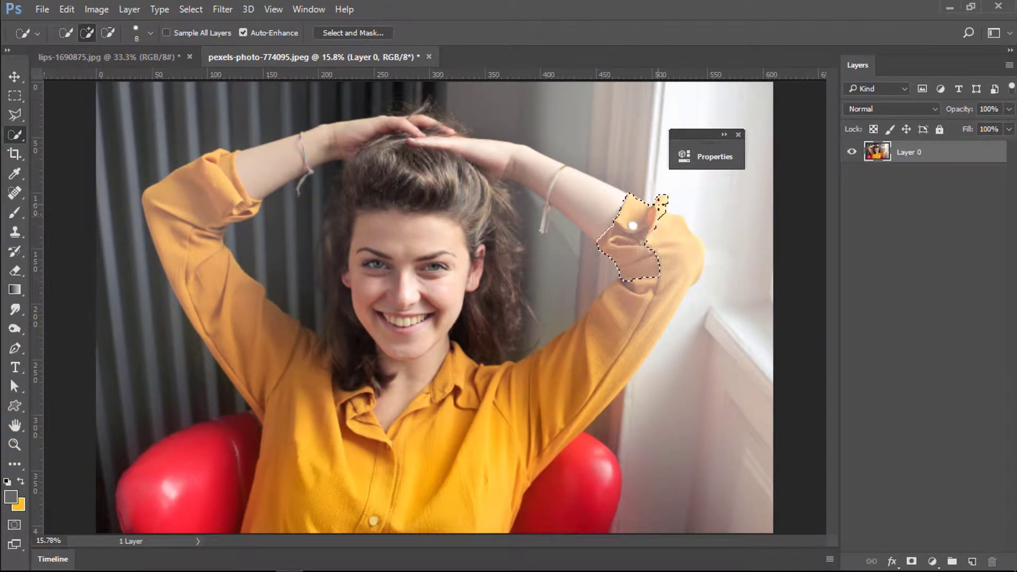
{"action": "left_click_drag", "start_coordinate": [628, 325], "coordinate": [562, 419]}
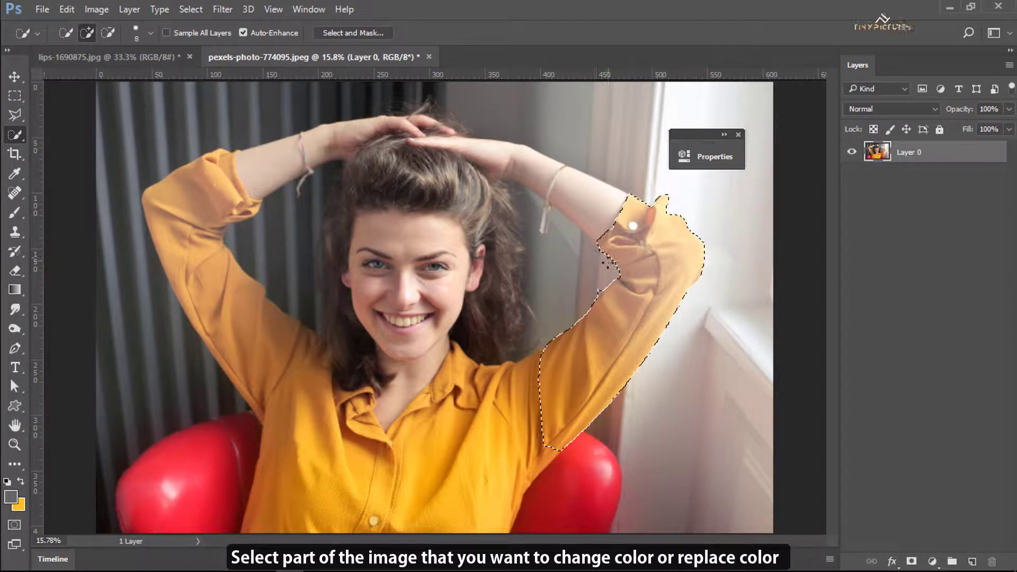
{"action": "mouse_move", "coordinate": [618, 313]}
{"action": "left_mouse_down"}
{"action": "mouse_move", "coordinate": [463, 501]}
{"action": "mouse_move", "coordinate": [248, 527]}
{"action": "mouse_move", "coordinate": [276, 497]}
{"action": "mouse_move", "coordinate": [302, 407]}
{"action": "mouse_move", "coordinate": [188, 252]}
{"action": "mouse_move", "coordinate": [197, 195]}
{"action": "mouse_move", "coordinate": [328, 408]}
{"action": "mouse_move", "coordinate": [331, 388]}
{"action": "mouse_move", "coordinate": [381, 495]}
{"action": "mouse_move", "coordinate": [477, 390]}
{"action": "left_mouse_up"}
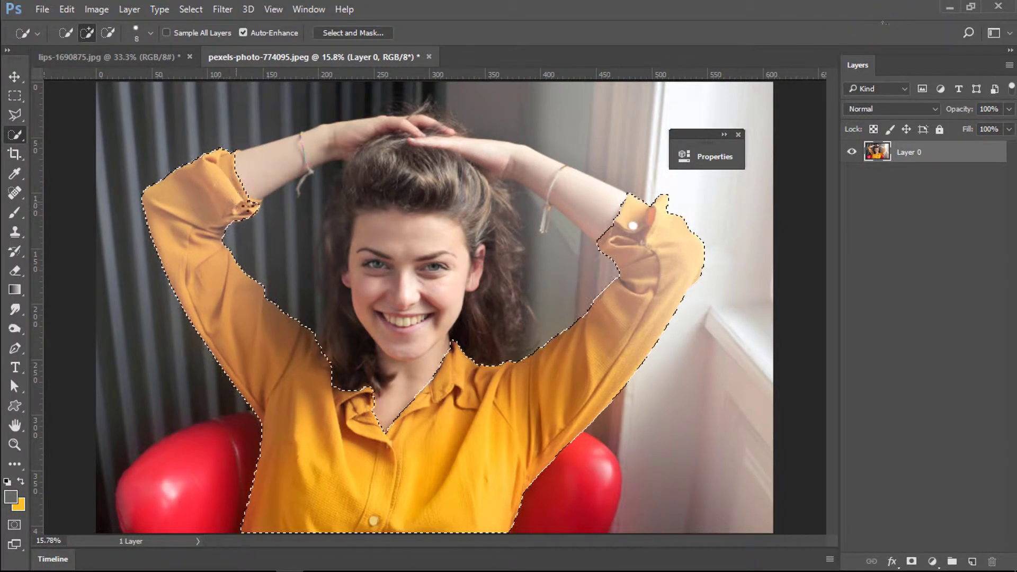
Step: Add the missed edges of the rolled cuff beside the dark striped wall to the shirt selection, using brush size 4
{"action": "left_click_drag", "start_coordinate": [255, 207], "coordinate": [231, 184]}
{"action": "key", "text": "ctrl+equal"}
{"action": "key", "text": "ctrl+equal"}
{"action": "key", "text": "ctrl+equal"}
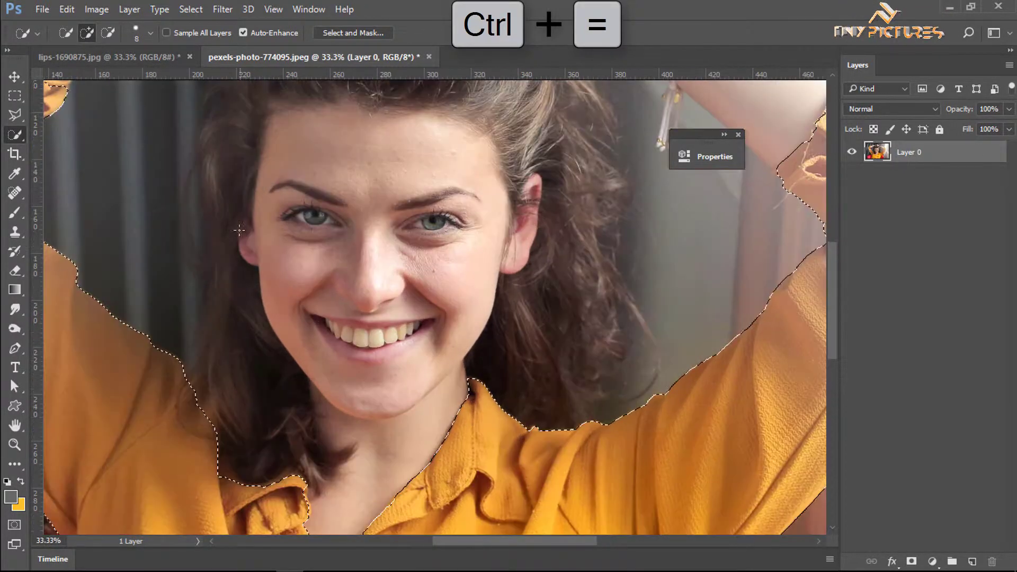
{"action": "key", "text": "ctrl+equal"}
{"action": "key", "text": "ctrl+equal"}
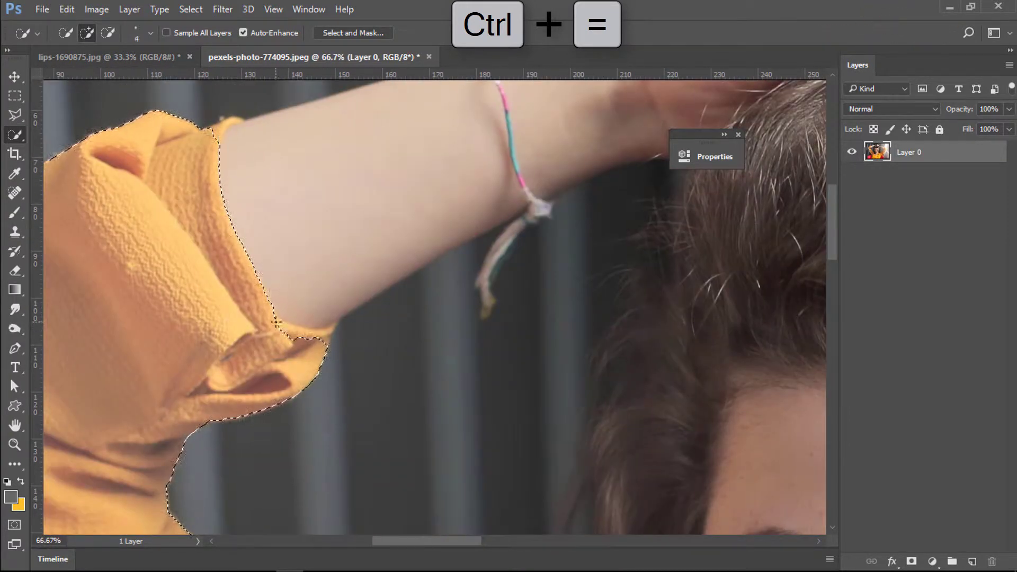
{"action": "left_click", "coordinate": [329, 335]}
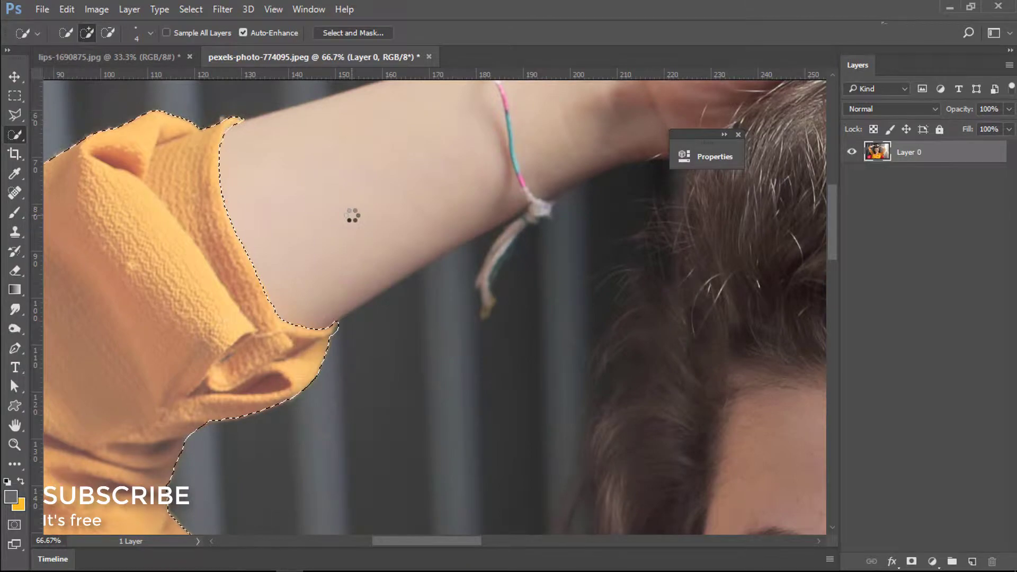
Step: Refine the shirt selection around the buttoned cuff on the window side
{"action": "key", "text": "ctrl+0"}
{"action": "key", "text": "ctrl+equal"}
{"action": "key", "text": "ctrl+equal"}
{"action": "key", "text": "ctrl+equal"}
{"action": "key", "text": "ctrl+equal"}
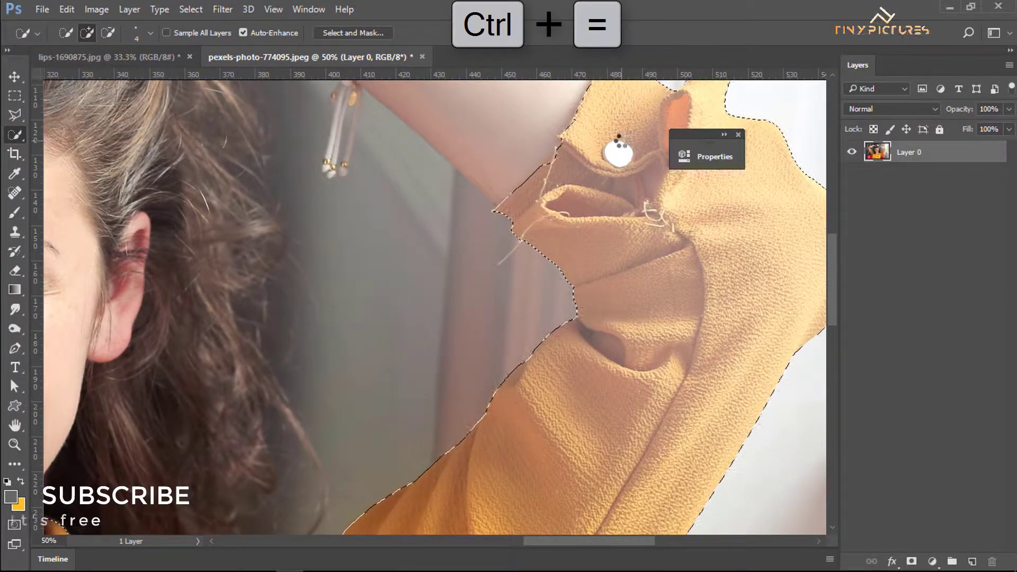
{"action": "left_click_drag", "start_coordinate": [618, 151], "coordinate": [523, 197]}
Step: Duplicate Layer 0, keeping the shirt selection active
{"action": "key", "text": "ctrl+minus"}
{"action": "key", "text": "ctrl+minus"}
{"action": "key", "text": "ctrl+minus"}
{"action": "key", "text": "ctrl+minus"}
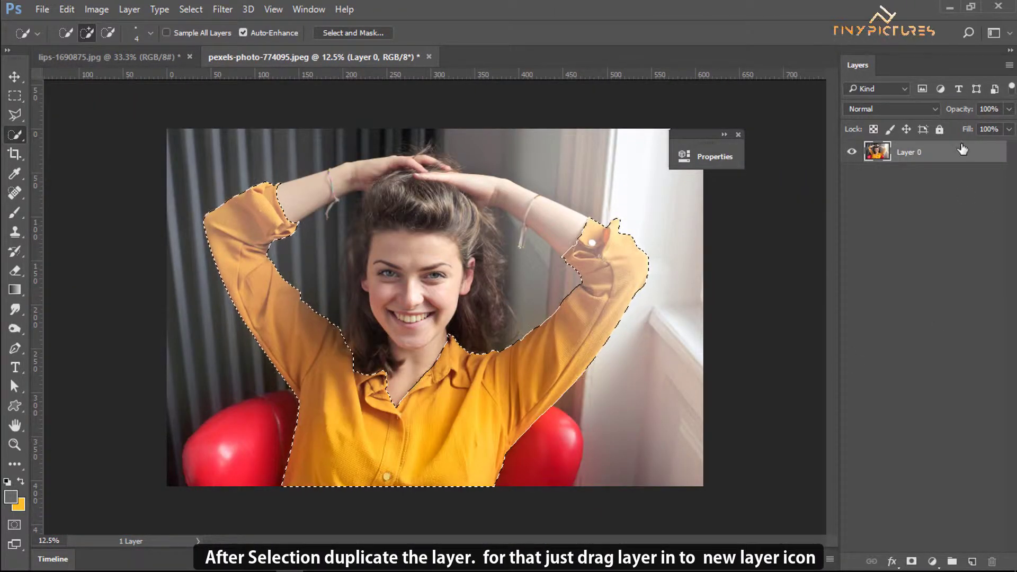
{"action": "left_click_drag", "start_coordinate": [963, 152], "coordinate": [977, 564]}
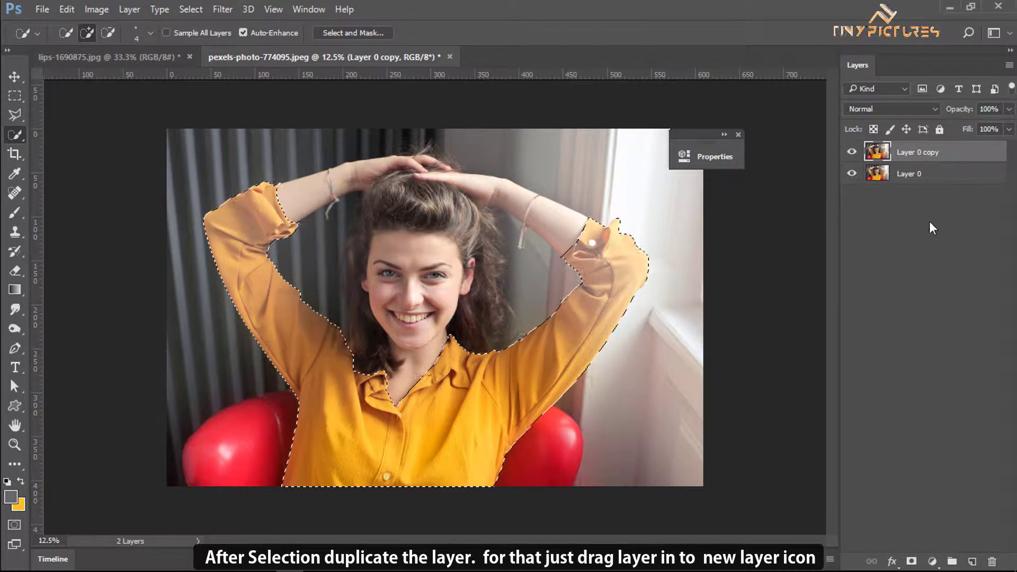
Step: Add a Hue/Saturation adjustment layer masked to the shirt and enable Colorize
{"action": "left_click", "coordinate": [932, 561]}
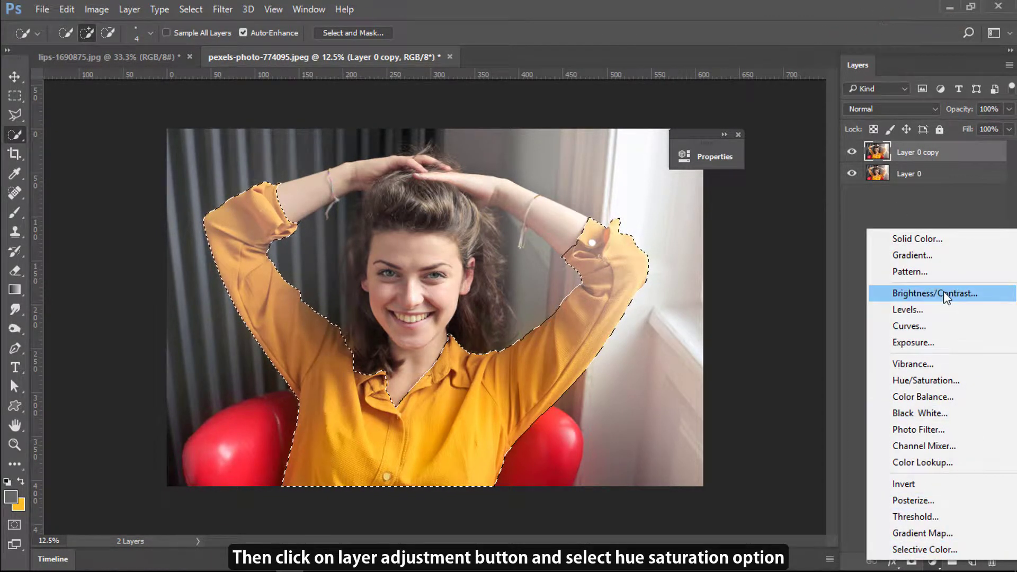
{"action": "left_click", "coordinate": [955, 381]}
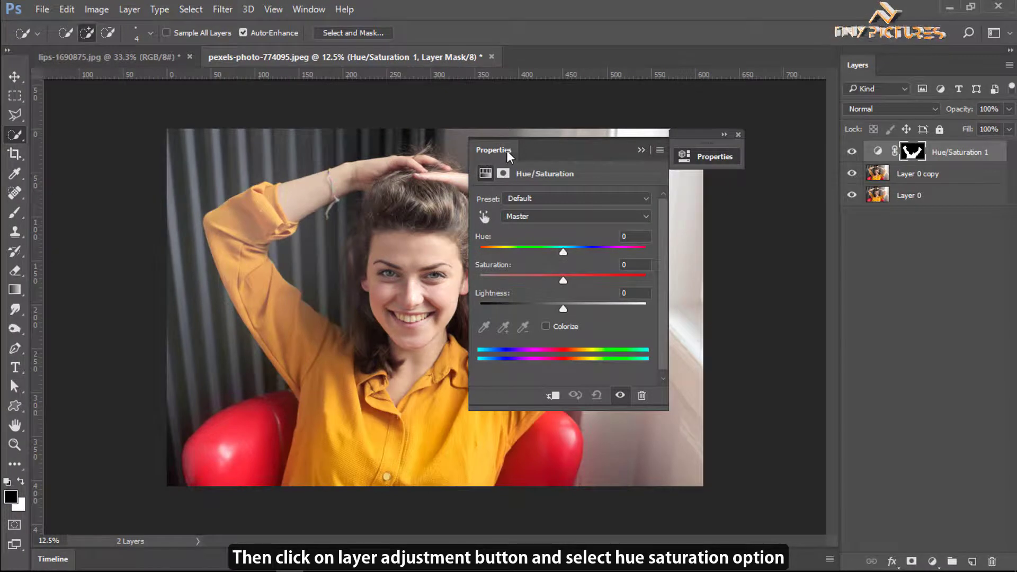
{"action": "left_click_drag", "start_coordinate": [507, 150], "coordinate": [719, 218]}
{"action": "left_click", "coordinate": [759, 391]}
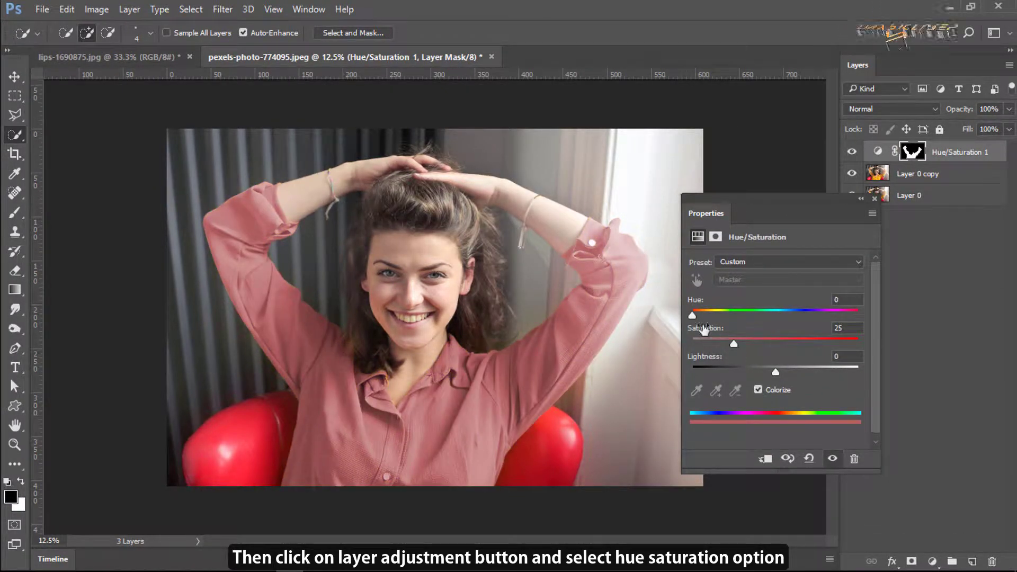
Step: Recolour the shirt red by setting the adjustment's saturation to 77 and lightness to -46
{"action": "left_click_drag", "start_coordinate": [734, 342], "coordinate": [739, 373]}
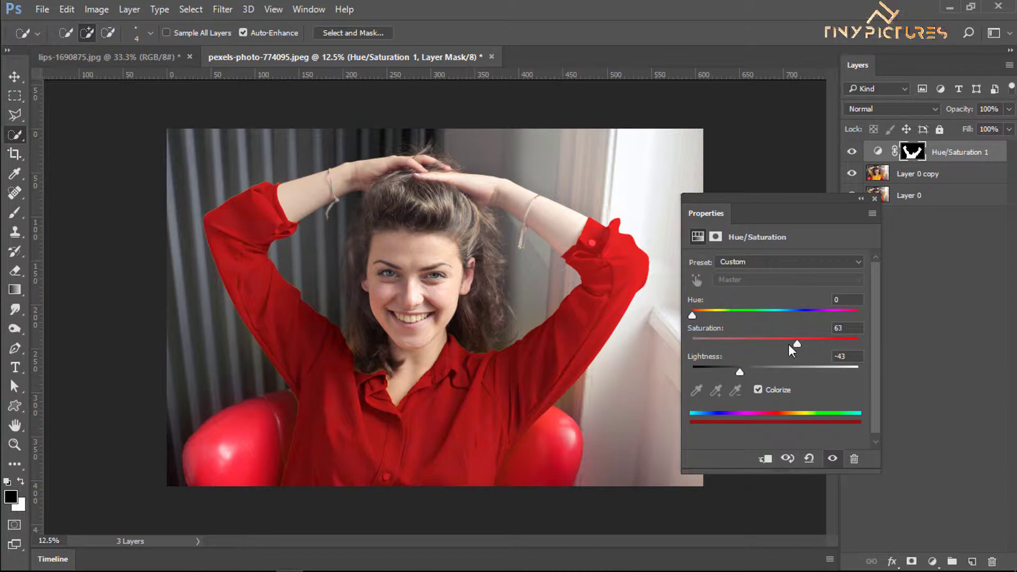
{"action": "left_click_drag", "start_coordinate": [788, 345], "coordinate": [807, 346]}
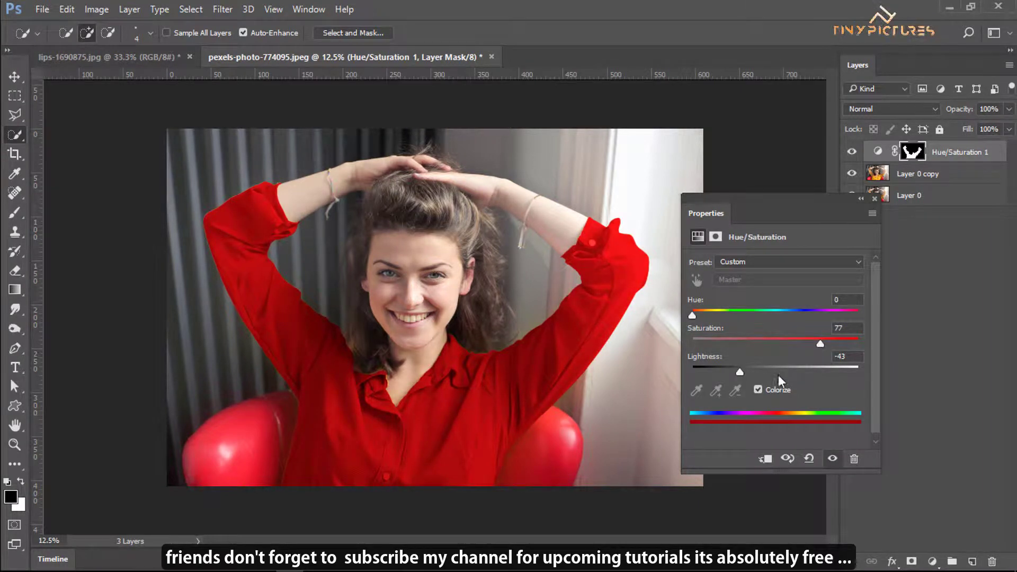
{"action": "left_click_drag", "start_coordinate": [741, 372], "coordinate": [737, 376]}
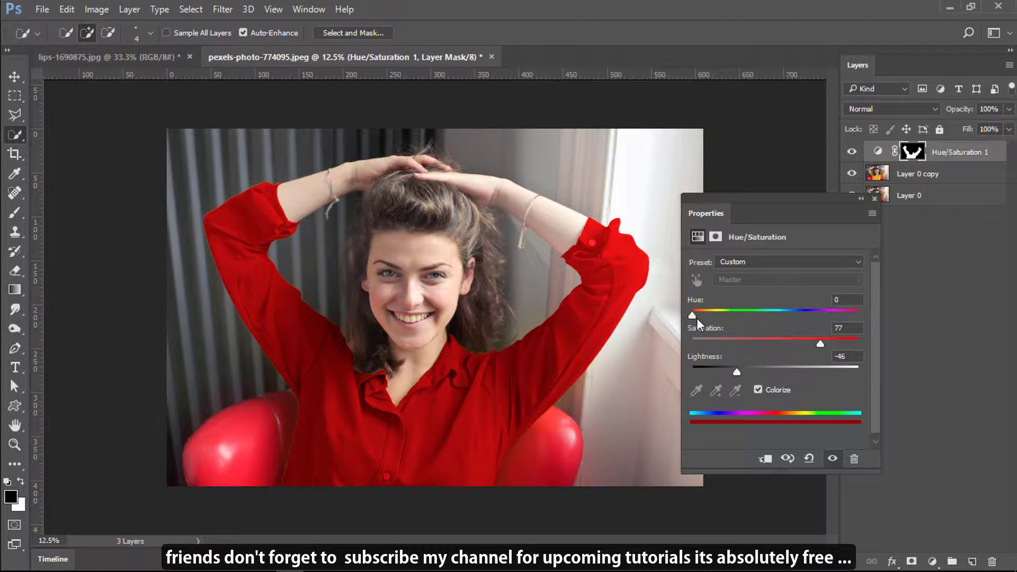
{"action": "left_click", "coordinate": [873, 200]}
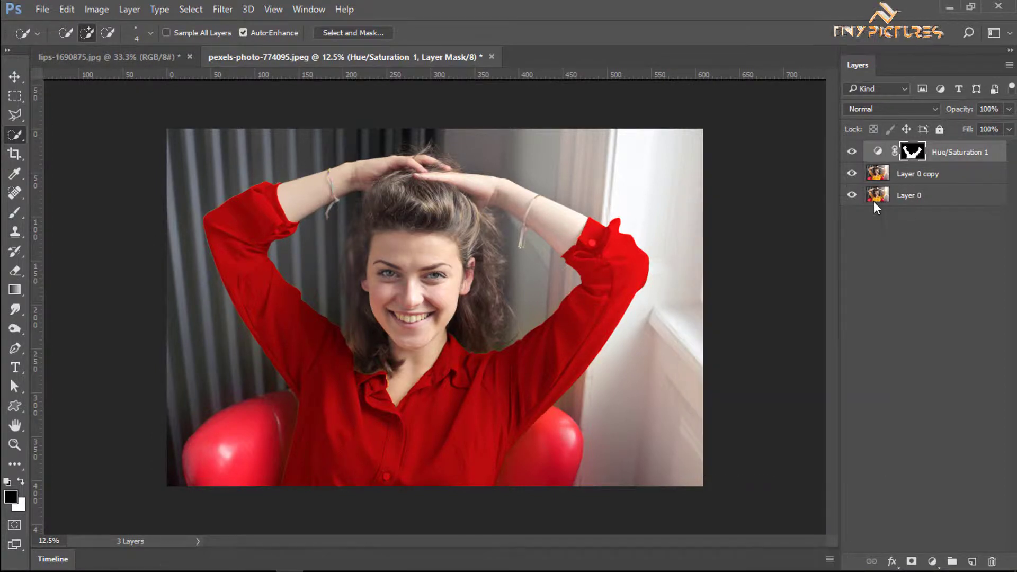
Step: Duplicate the Hue/Saturation 1 adjustment layer and hide the original one
{"action": "left_click_drag", "start_coordinate": [954, 155], "coordinate": [973, 562]}
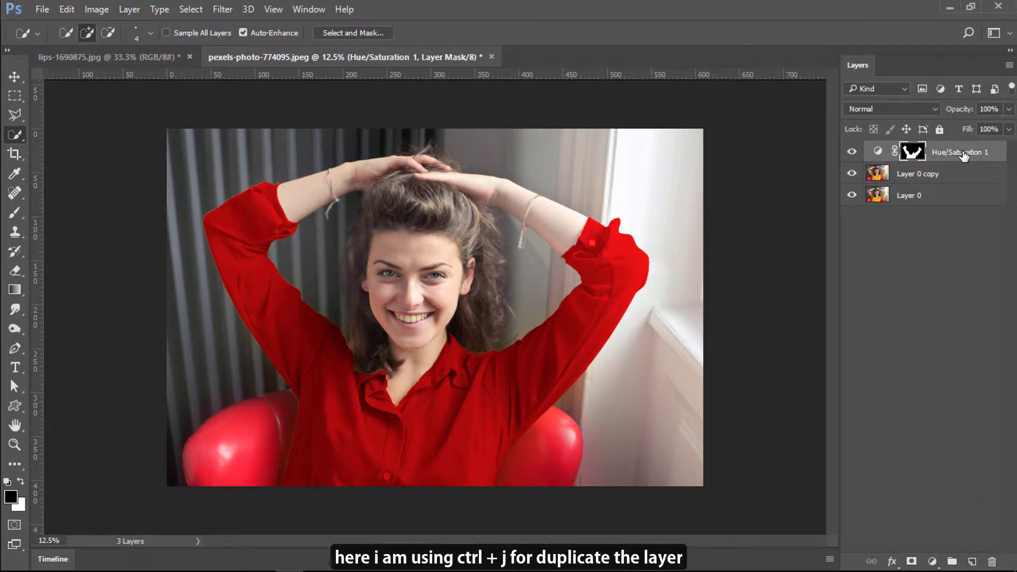
{"action": "key", "text": "ctrl+j"}
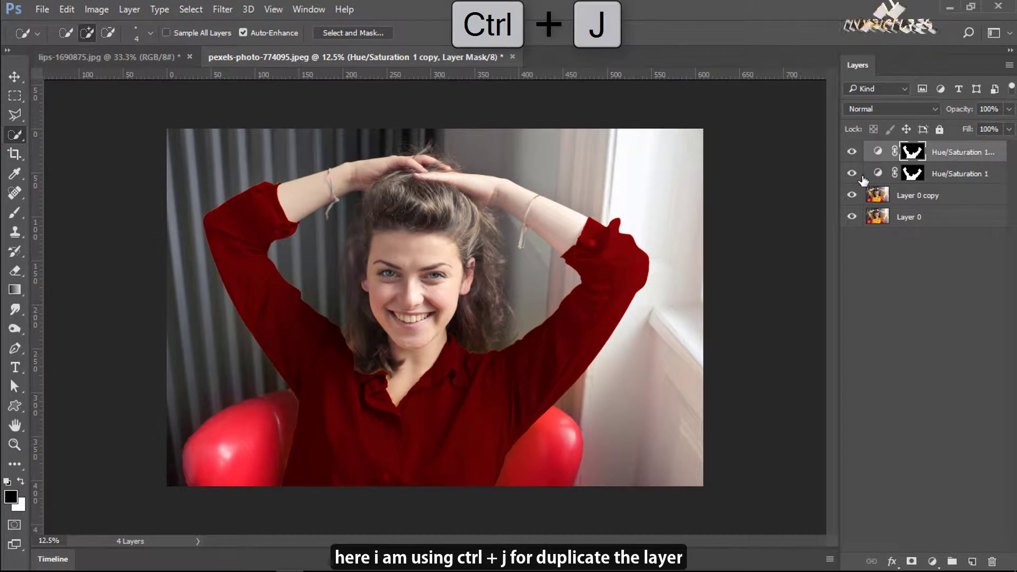
{"action": "left_click", "coordinate": [852, 174]}
Step: Recolour the shirt magenta by setting the duplicate adjustment's hue to 331, saturation to 81 and lightness to -59
{"action": "double_click", "coordinate": [878, 153]}
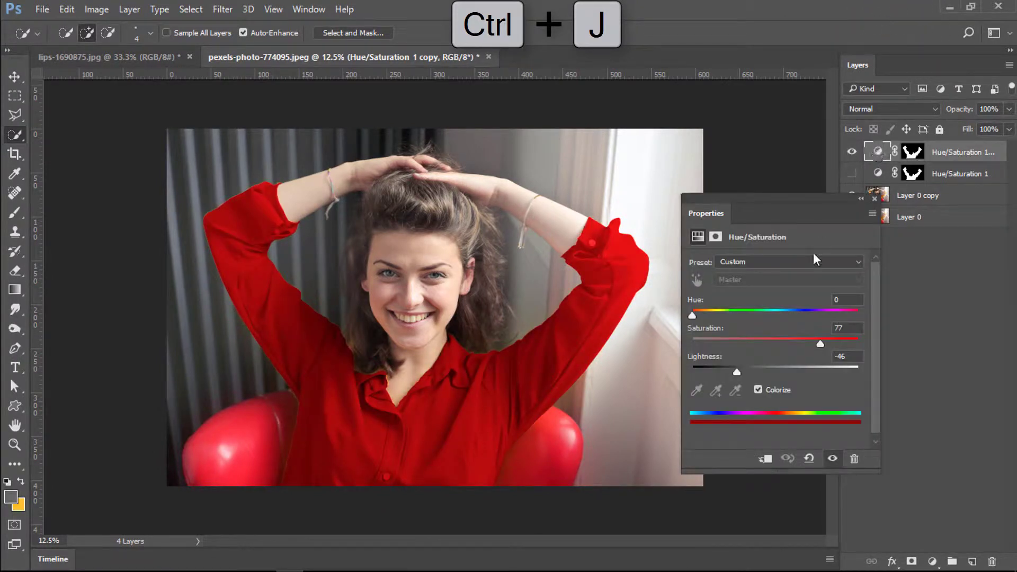
{"action": "left_click_drag", "start_coordinate": [820, 344], "coordinate": [830, 343]}
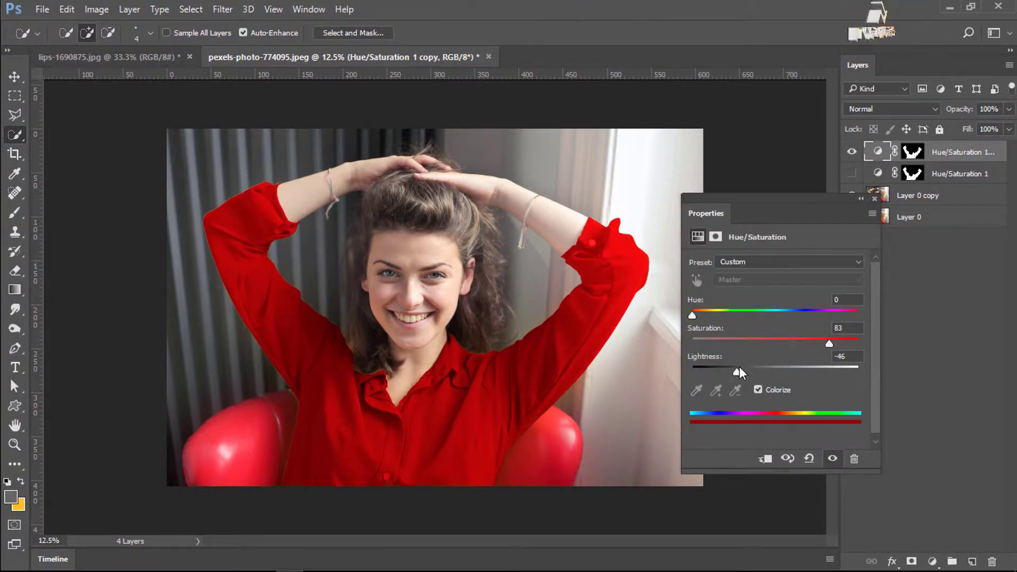
{"action": "left_click_drag", "start_coordinate": [737, 372], "coordinate": [729, 372]}
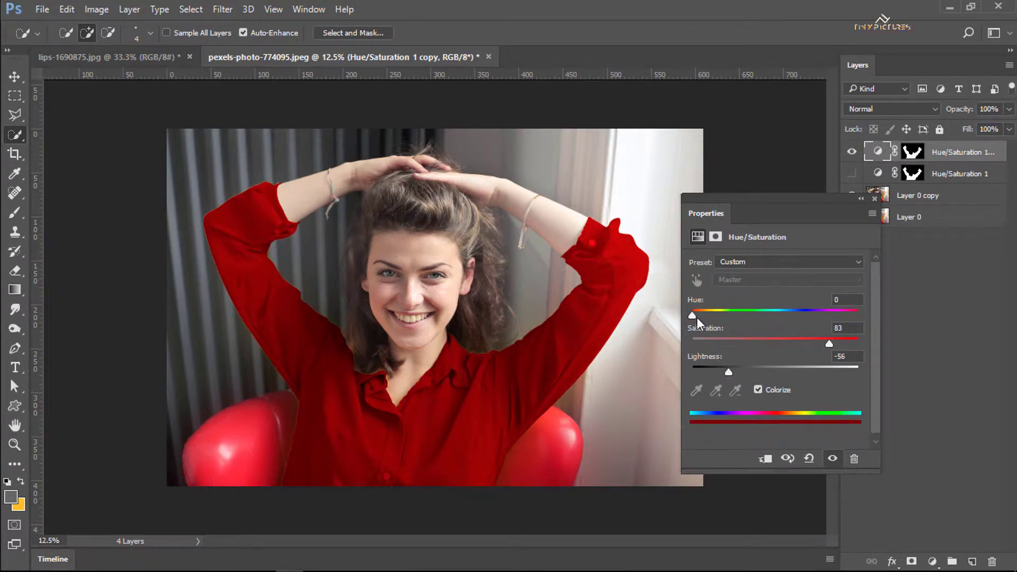
{"action": "left_click_drag", "start_coordinate": [698, 317], "coordinate": [832, 324]}
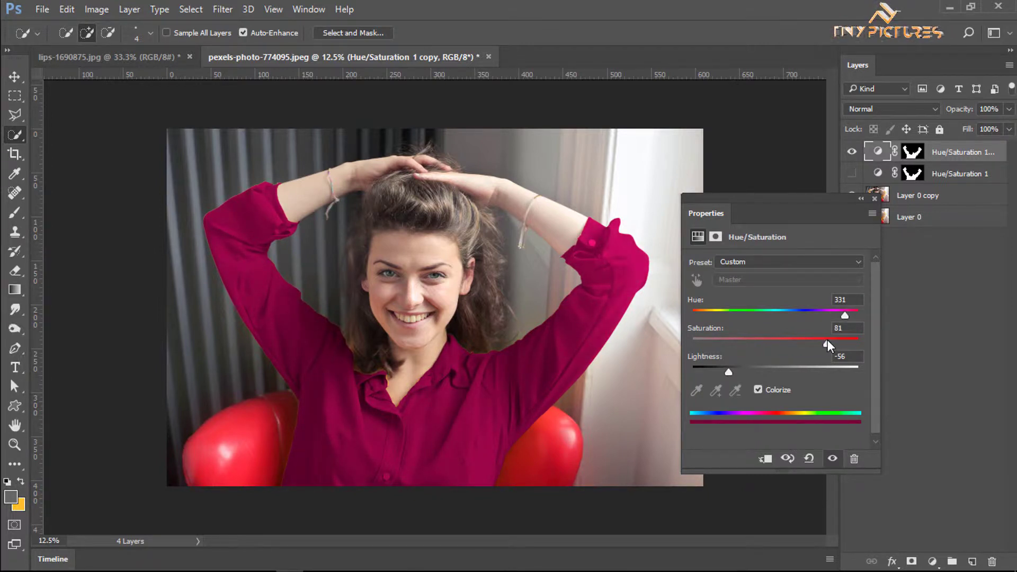
{"action": "mouse_move", "coordinate": [730, 373]}
{"action": "left_mouse_down"}
{"action": "mouse_move", "coordinate": [717, 374]}
{"action": "mouse_move", "coordinate": [727, 371]}
{"action": "left_mouse_up"}
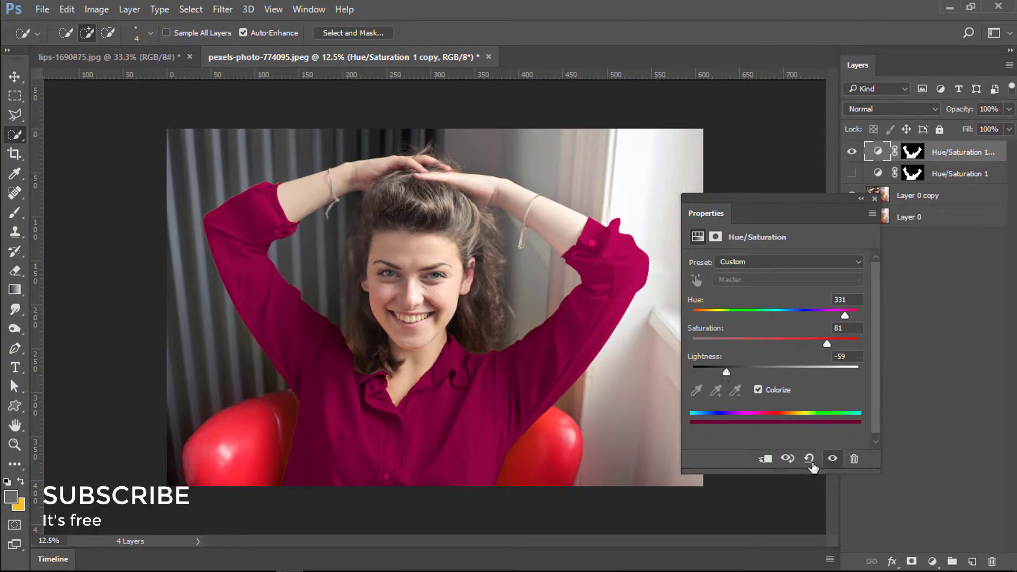
{"action": "left_click", "coordinate": [875, 199]}
{"action": "left_click", "coordinate": [910, 347]}
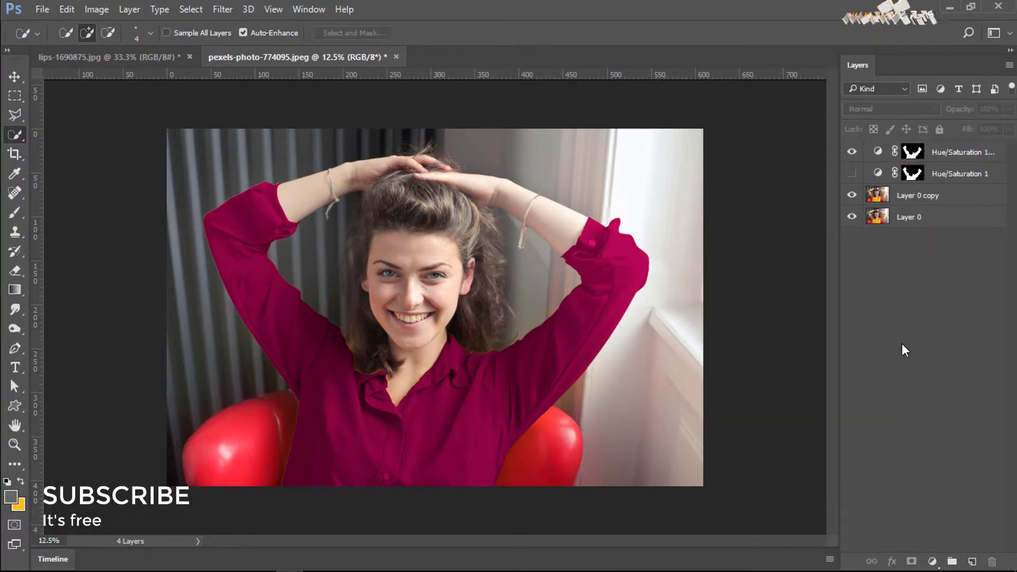
Step: Compare the red and magenta shirt versions by toggling the visibility of the two Hue/Saturation layers
{"action": "left_click", "coordinate": [852, 152]}
{"action": "left_click", "coordinate": [854, 174]}
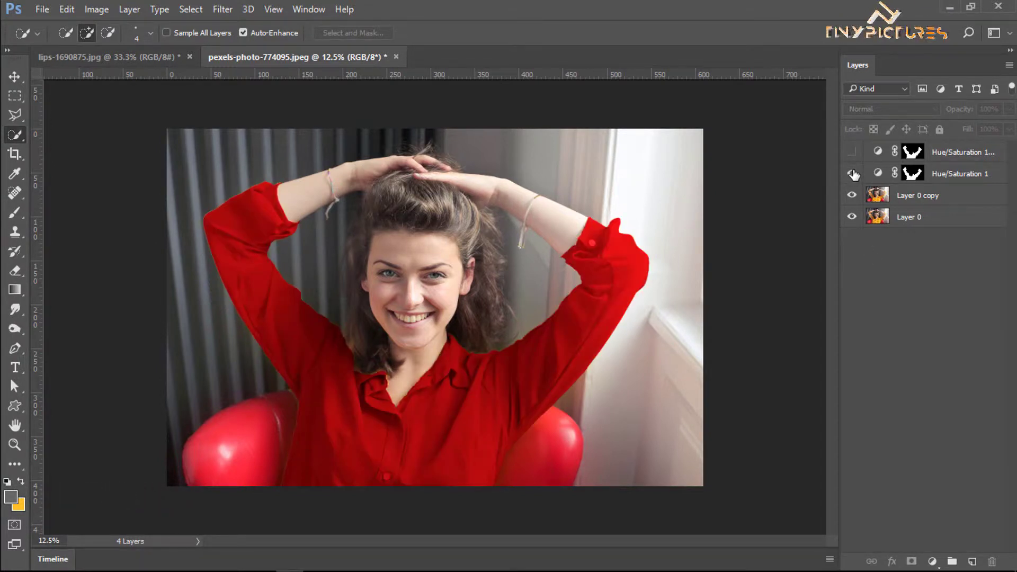
{"action": "left_click", "coordinate": [853, 174]}
{"action": "left_click", "coordinate": [852, 152]}
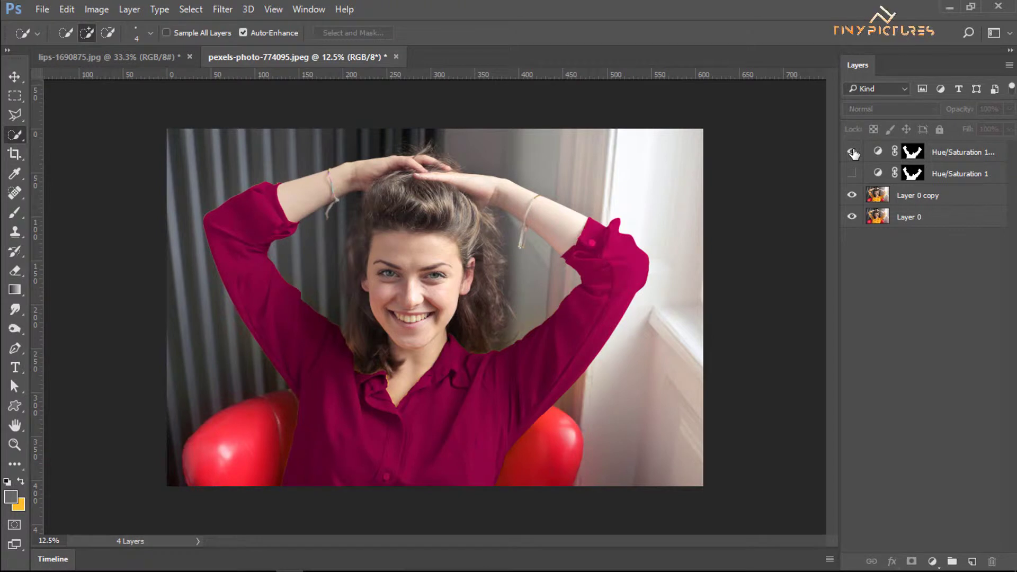
{"action": "left_click", "coordinate": [853, 153]}
{"action": "left_click", "coordinate": [852, 173]}
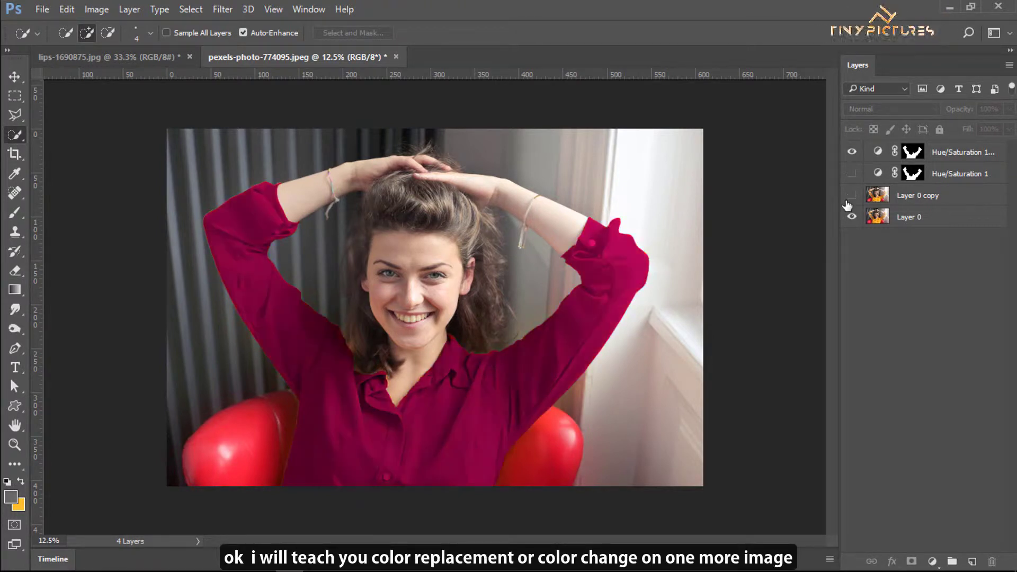
Step: Select the upper and lower lips in lips-1690875.jpg using the Quick Selection tool at brush size 8
{"action": "left_click", "coordinate": [105, 56]}
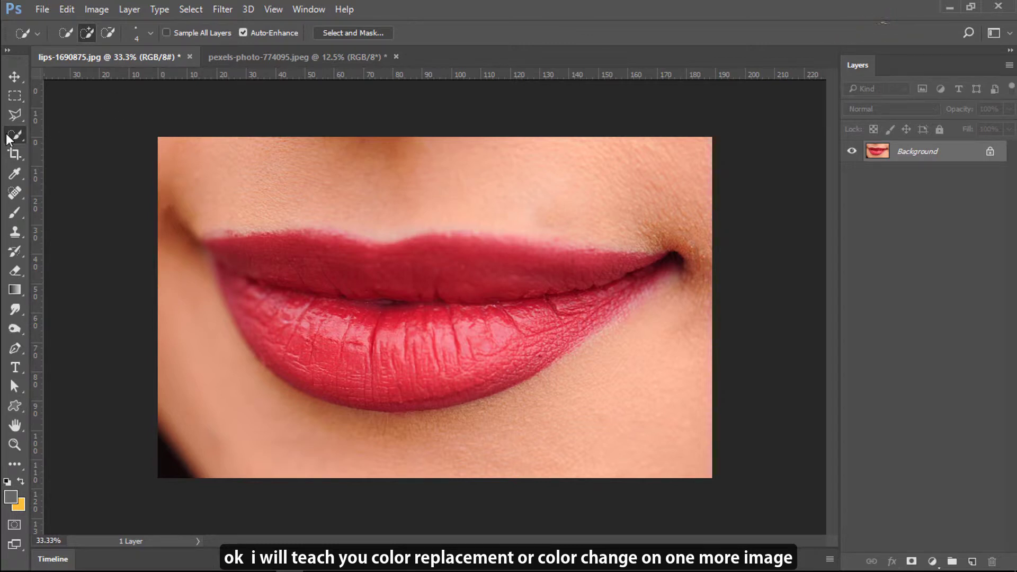
{"action": "key", "text": "bracketright"}
{"action": "key", "text": "bracketright"}
{"action": "key", "text": "bracketright"}
{"action": "key", "text": "bracketright"}
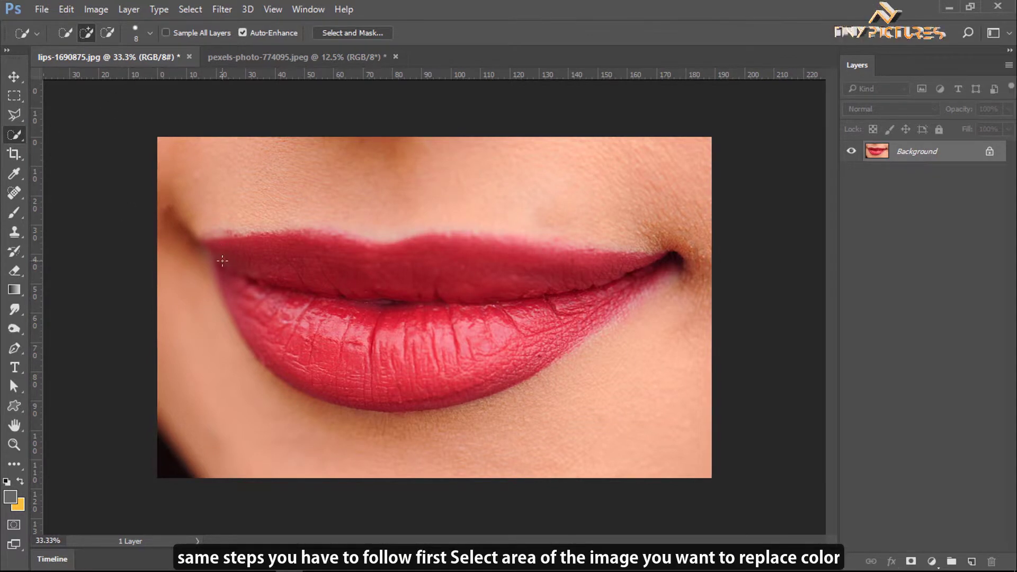
{"action": "mouse_move", "coordinate": [221, 262]}
{"action": "left_mouse_down"}
{"action": "mouse_move", "coordinate": [227, 305]}
{"action": "mouse_move", "coordinate": [296, 353]}
{"action": "mouse_move", "coordinate": [314, 381]}
{"action": "mouse_move", "coordinate": [297, 318]}
{"action": "mouse_move", "coordinate": [254, 254]}
{"action": "mouse_move", "coordinate": [364, 260]}
{"action": "mouse_move", "coordinate": [438, 288]}
{"action": "mouse_move", "coordinate": [466, 281]}
{"action": "mouse_move", "coordinate": [443, 339]}
{"action": "mouse_move", "coordinate": [444, 381]}
{"action": "mouse_move", "coordinate": [493, 371]}
{"action": "mouse_move", "coordinate": [545, 328]}
{"action": "mouse_move", "coordinate": [652, 276]}
{"action": "mouse_move", "coordinate": [583, 340]}
{"action": "left_mouse_up"}
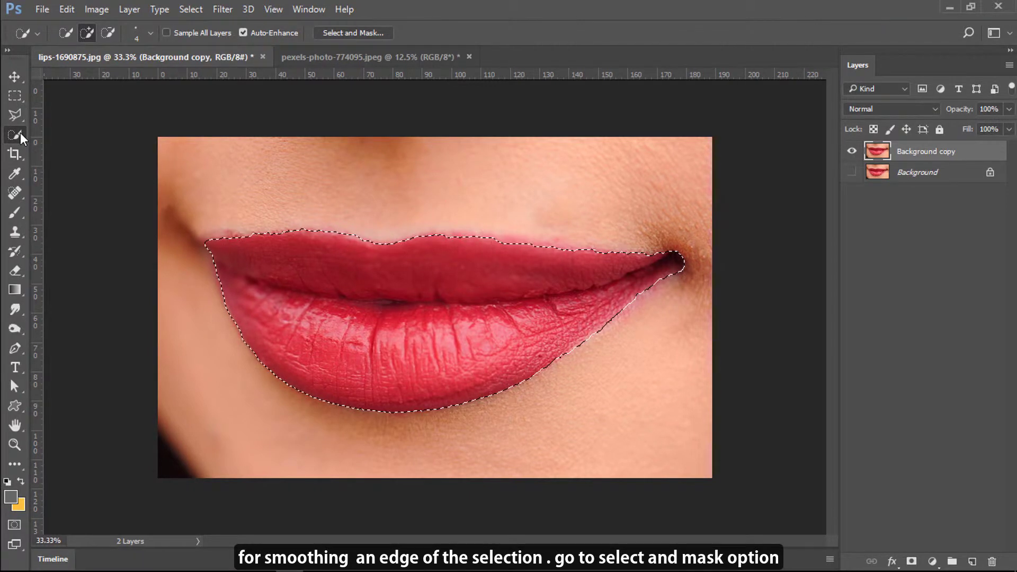
Step: Refine the lips selection's edge in Select and Mask with a smooth value of 24 and a feather of 9.5 px
{"action": "left_click", "coordinate": [351, 33]}
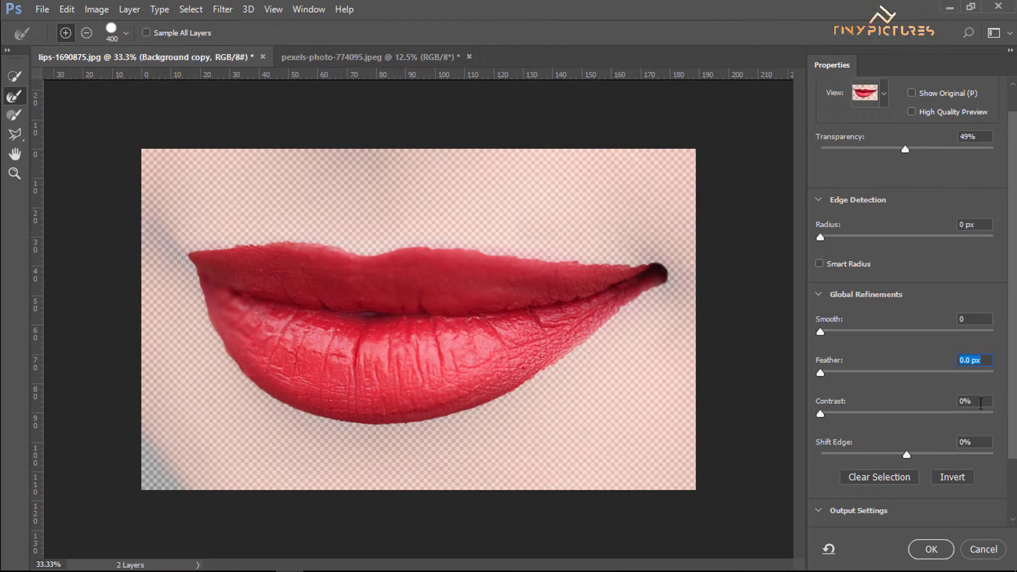
{"action": "left_click_drag", "start_coordinate": [841, 371], "coordinate": [848, 373]}
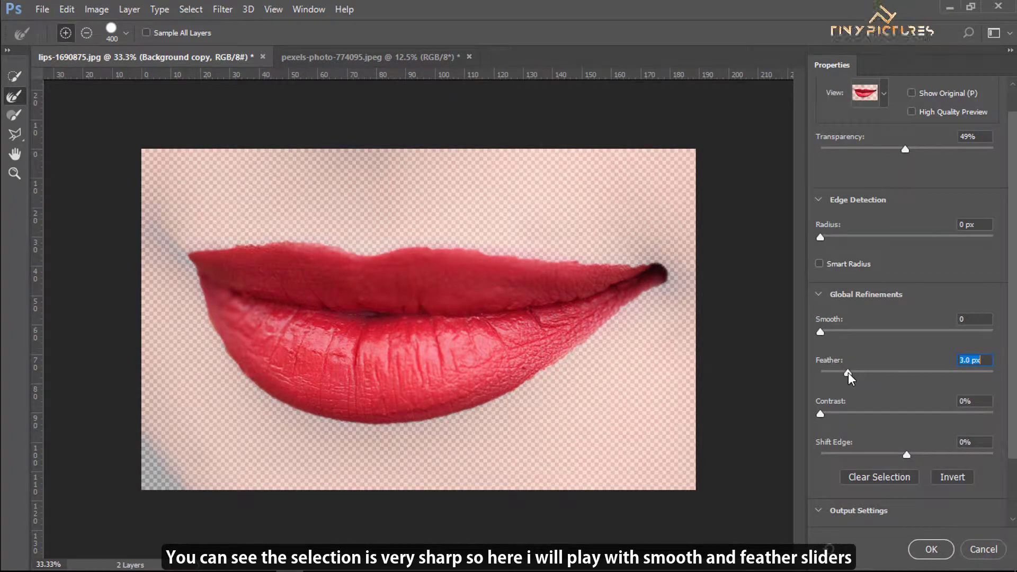
{"action": "left_click", "coordinate": [828, 331]}
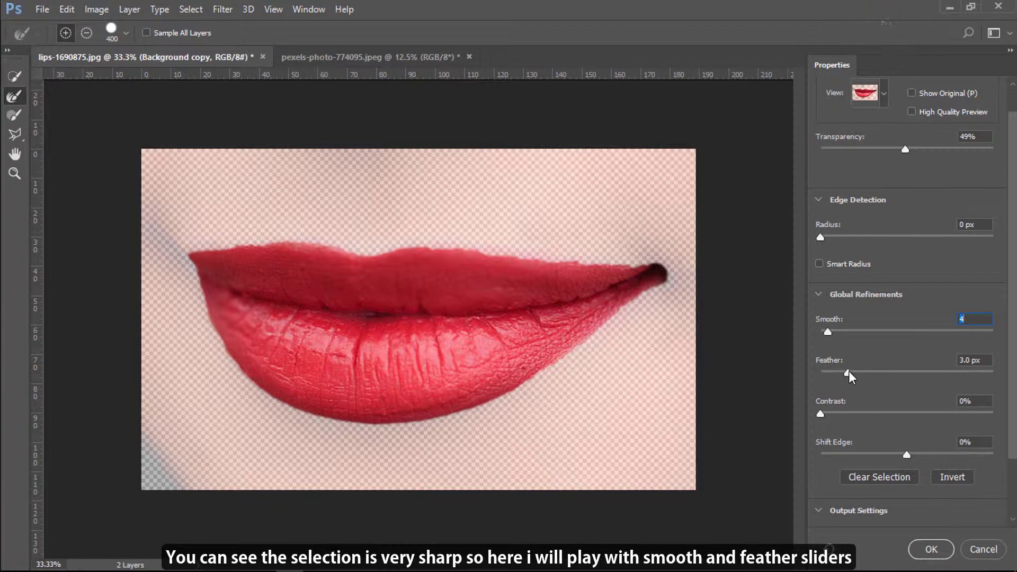
{"action": "left_click_drag", "start_coordinate": [849, 371], "coordinate": [866, 374]}
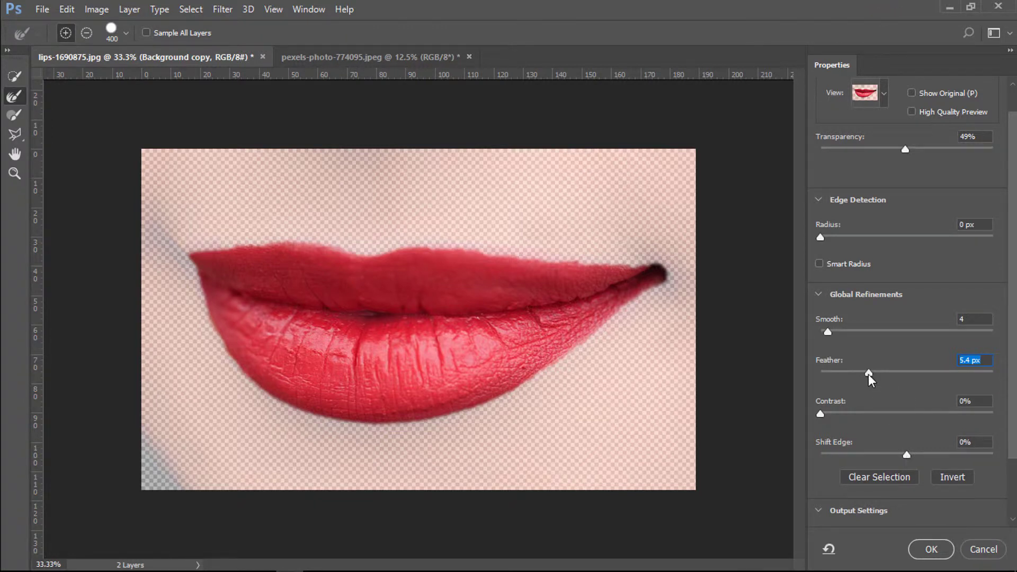
{"action": "left_click_drag", "start_coordinate": [869, 374], "coordinate": [888, 383]}
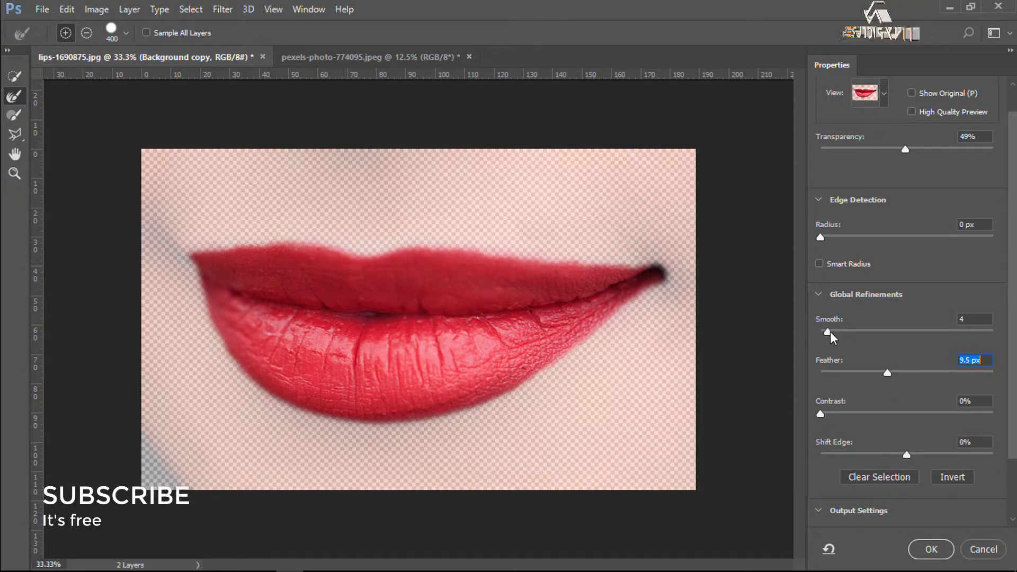
{"action": "left_click_drag", "start_coordinate": [831, 333], "coordinate": [861, 349]}
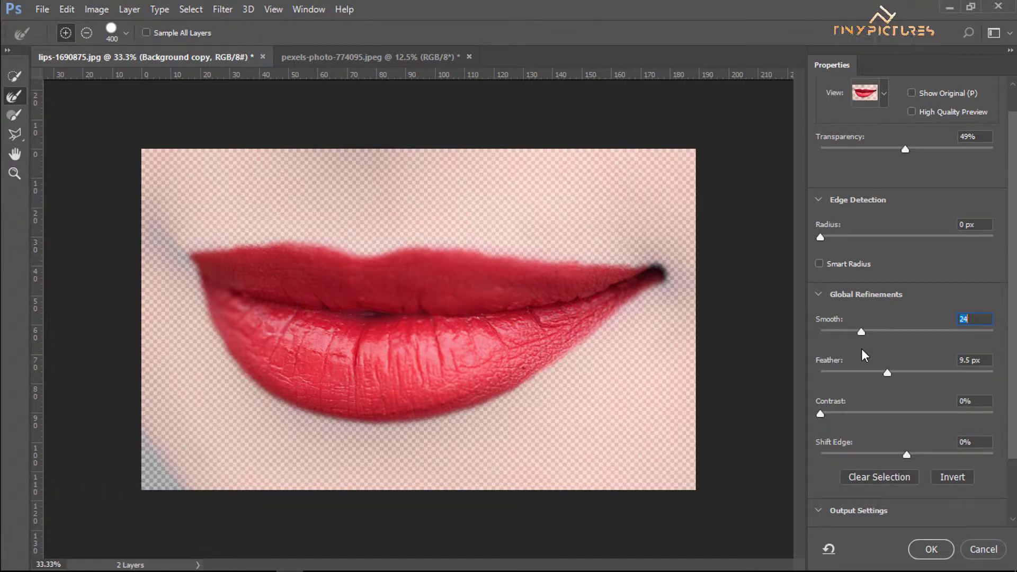
{"action": "left_click", "coordinate": [931, 549]}
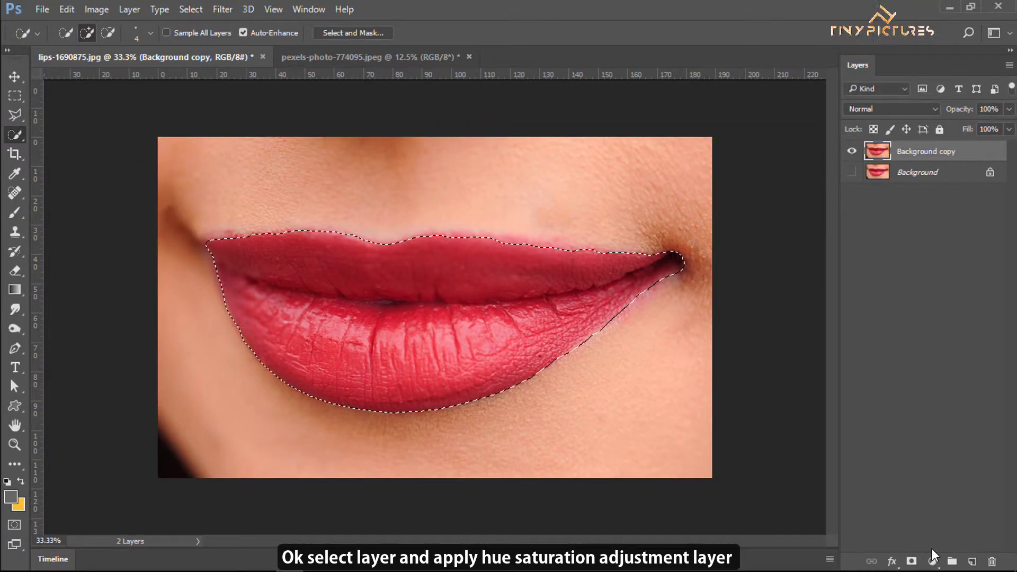
Step: Add a Hue/Saturation adjustment layer above Background copy for the selected lips and enable Colorize
{"action": "left_click", "coordinate": [857, 156]}
{"action": "left_click", "coordinate": [857, 156]}
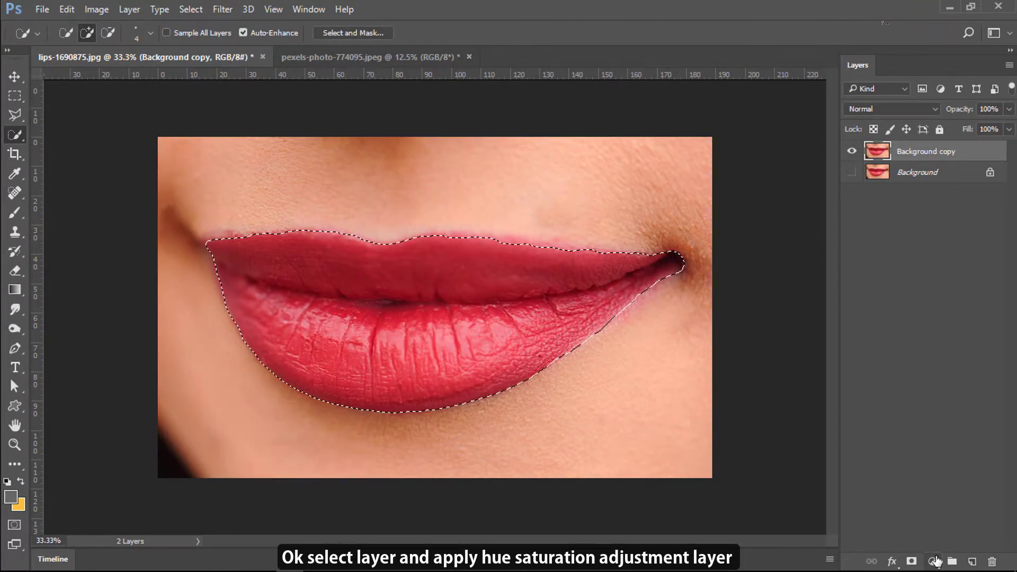
{"action": "left_click", "coordinate": [935, 562]}
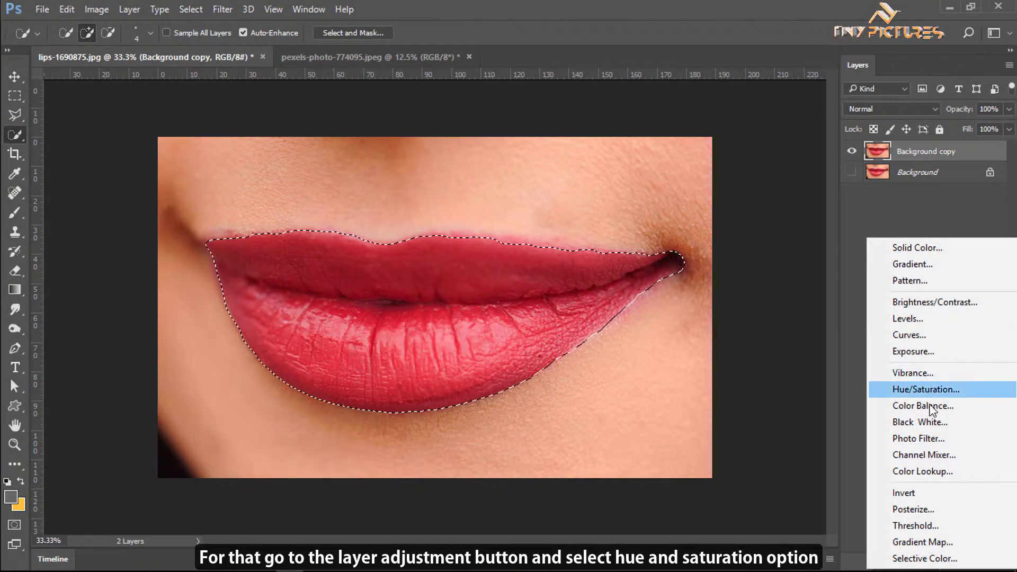
{"action": "left_click", "coordinate": [927, 391]}
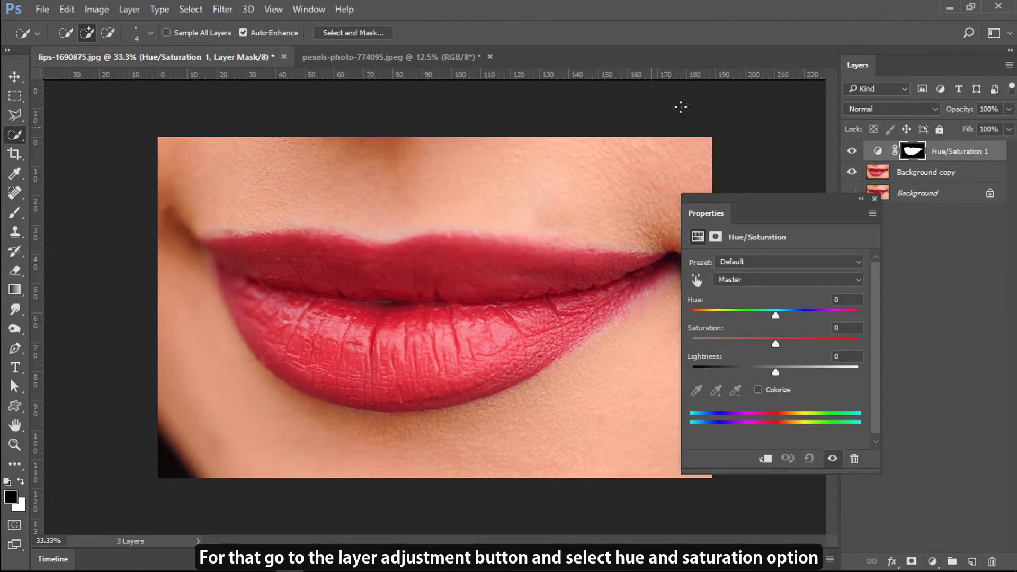
{"action": "left_click_drag", "start_coordinate": [711, 220], "coordinate": [861, 208]}
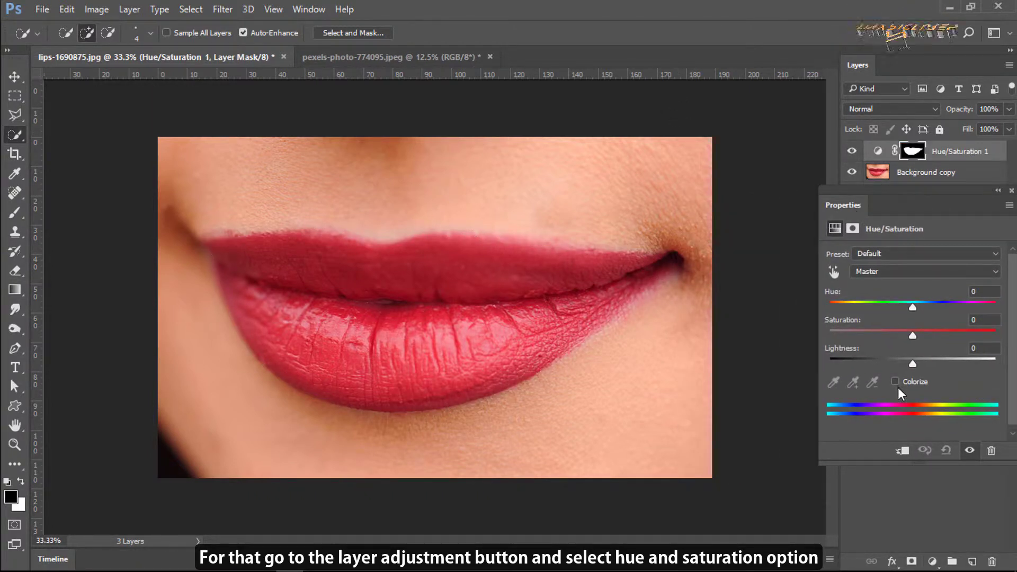
{"action": "left_click", "coordinate": [895, 382]}
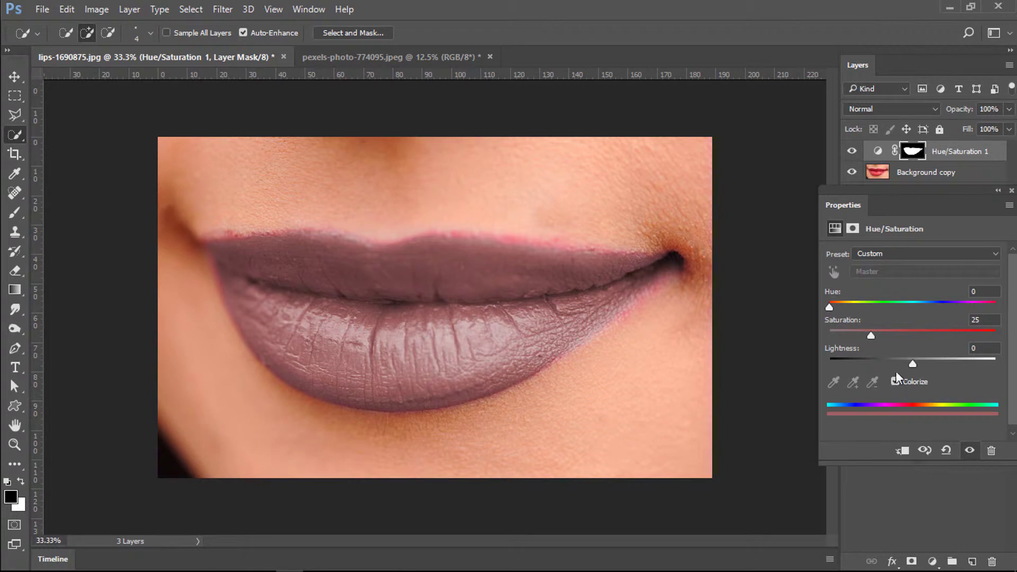
Step: Recolour the lips magenta by setting the adjustment's hue to 337, saturation to 81 and lightness to -37
{"action": "left_click_drag", "start_coordinate": [830, 307], "coordinate": [905, 307]}
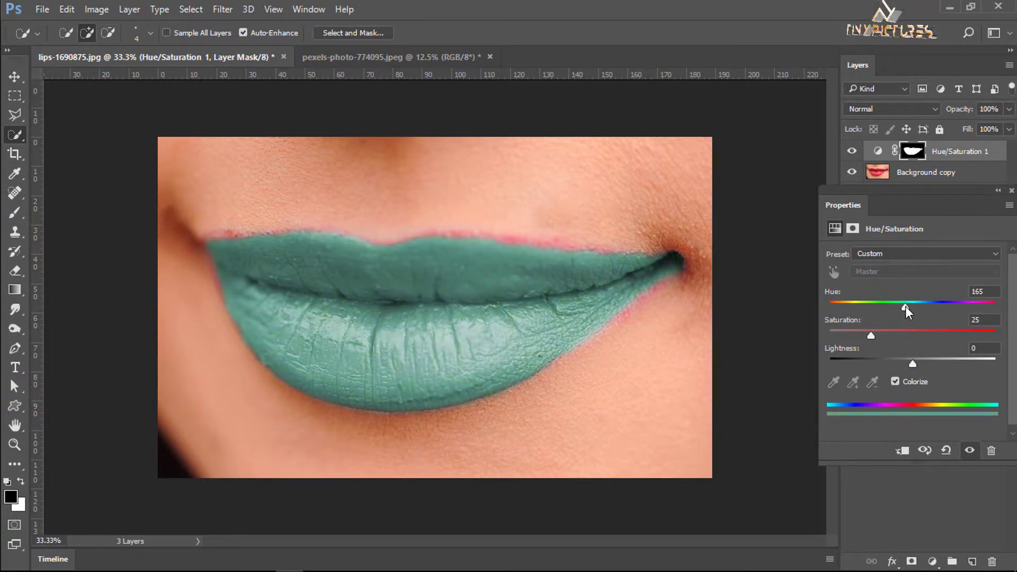
{"action": "left_click_drag", "start_coordinate": [871, 335], "coordinate": [960, 336]}
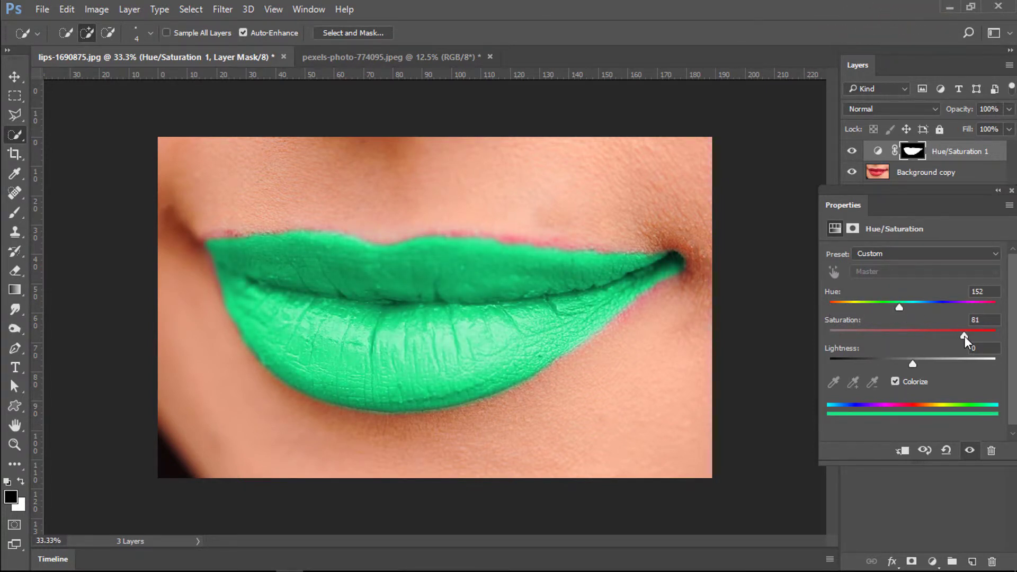
{"action": "left_click_drag", "start_coordinate": [900, 306], "coordinate": [841, 307]}
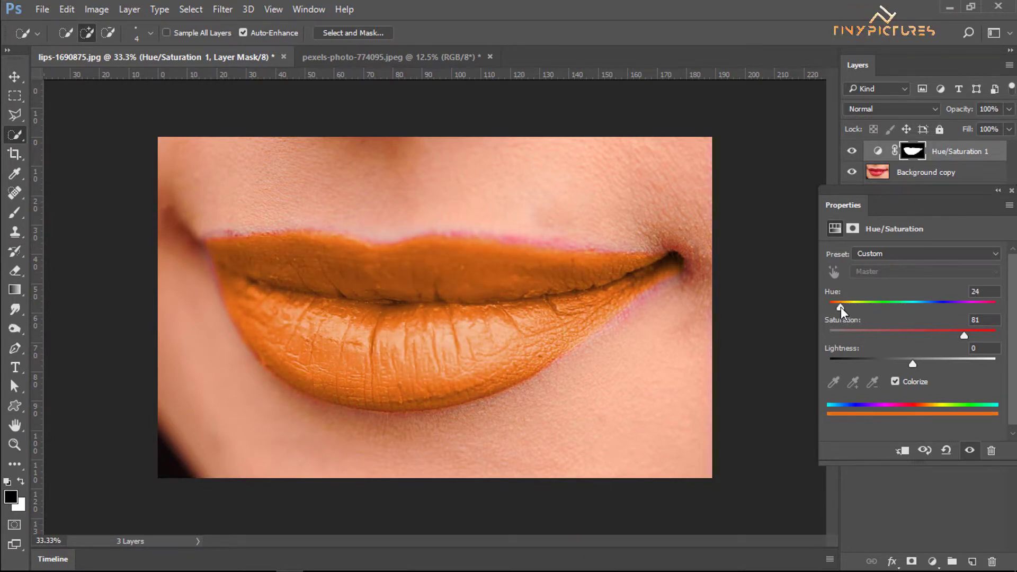
{"action": "left_click_drag", "start_coordinate": [911, 363], "coordinate": [885, 360]}
{"action": "left_click_drag", "start_coordinate": [841, 308], "coordinate": [977, 310]}
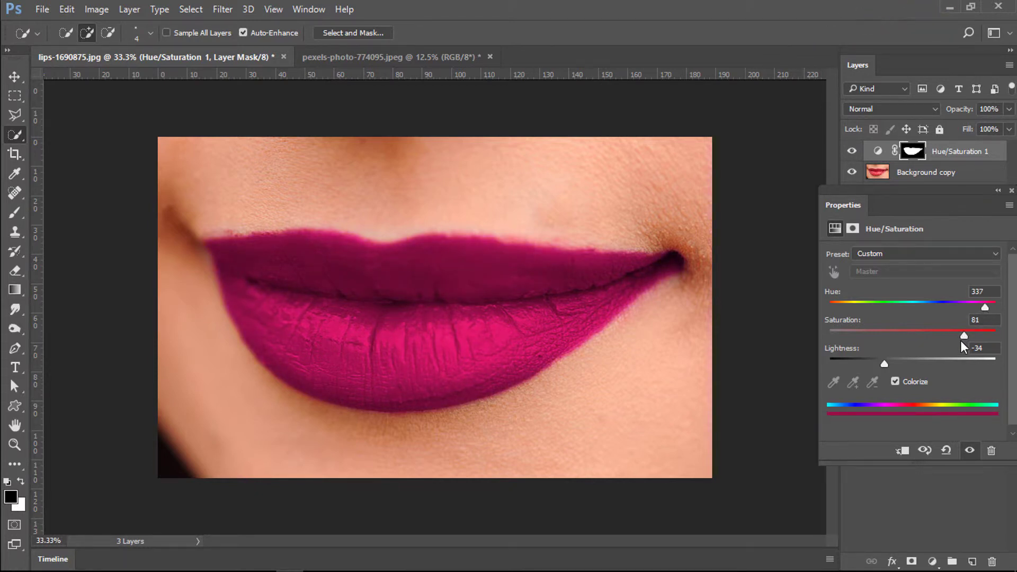
{"action": "mouse_move", "coordinate": [885, 361]}
{"action": "left_mouse_down"}
{"action": "mouse_move", "coordinate": [873, 366]}
{"action": "mouse_move", "coordinate": [882, 363]}
{"action": "left_mouse_up"}
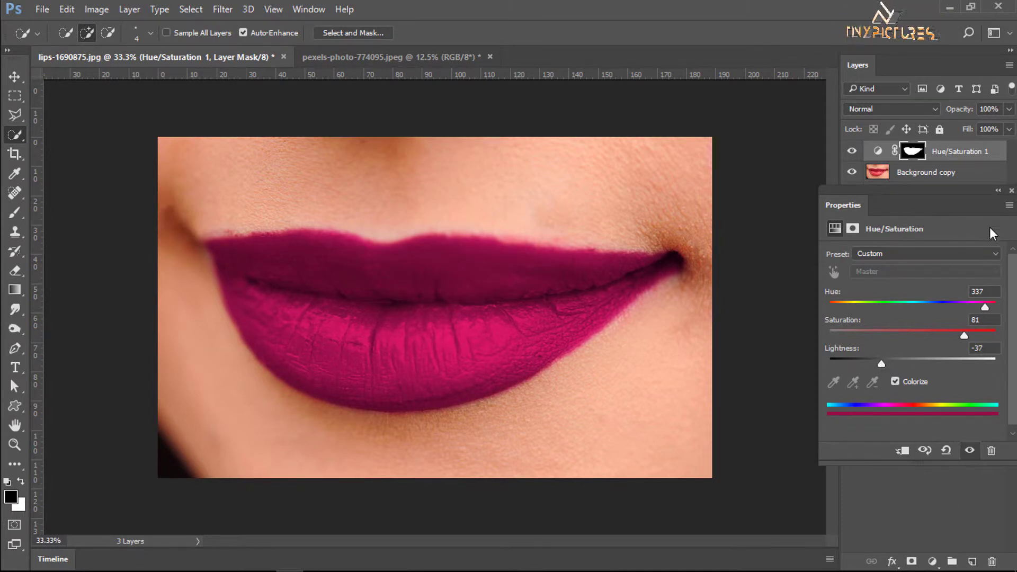
{"action": "left_click", "coordinate": [1011, 190]}
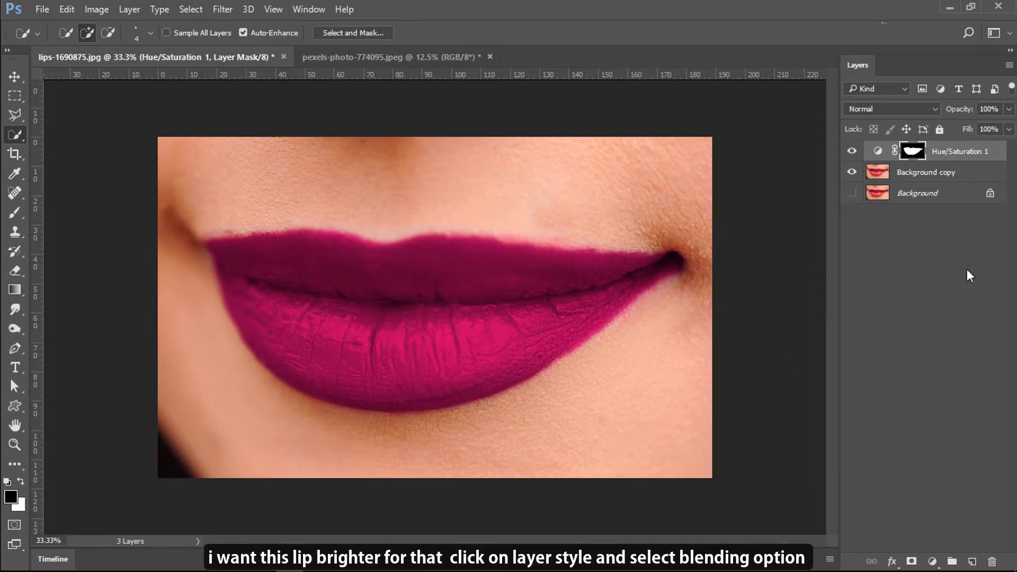
Step: Brighten the lip highlights in the adjustment layer's blending options by splitting the Underlying Layer white point of Blend If Gray to 90 / 152
{"action": "left_click", "coordinate": [893, 562]}
{"action": "left_click", "coordinate": [921, 383]}
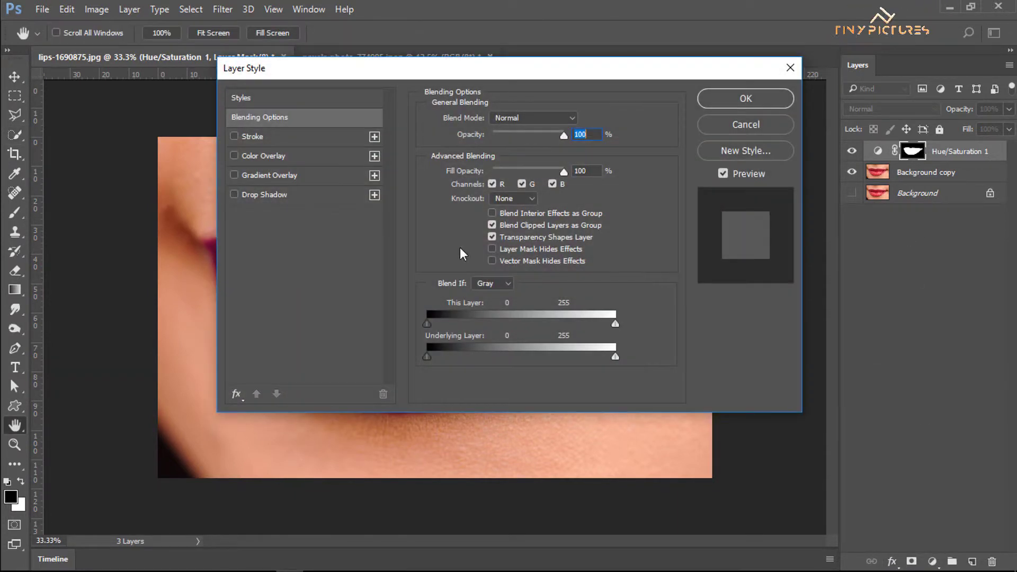
{"action": "left_click_drag", "start_coordinate": [523, 78], "coordinate": [860, 38]}
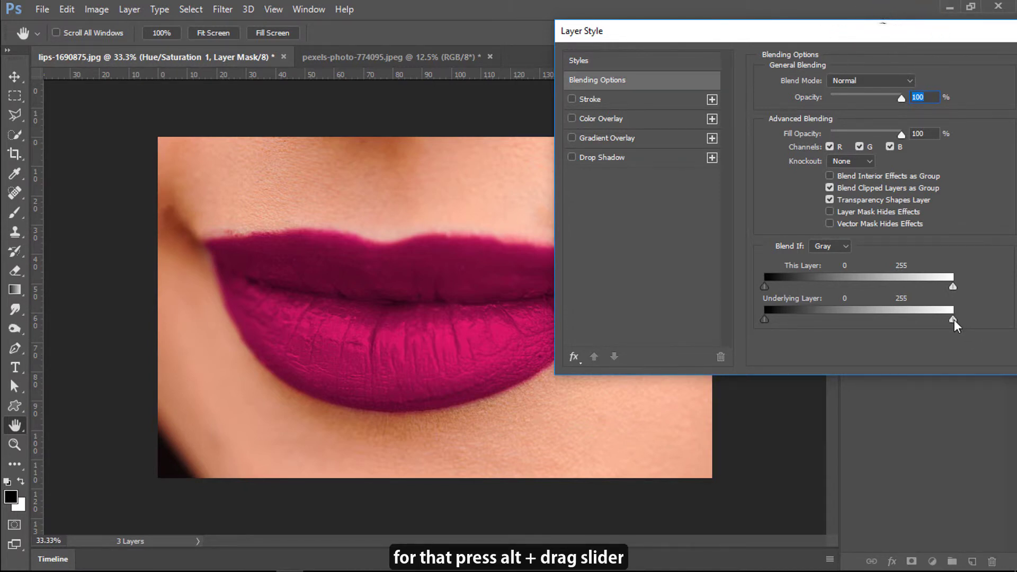
{"action": "left_click_drag", "start_coordinate": [955, 320], "coordinate": [854, 320]}
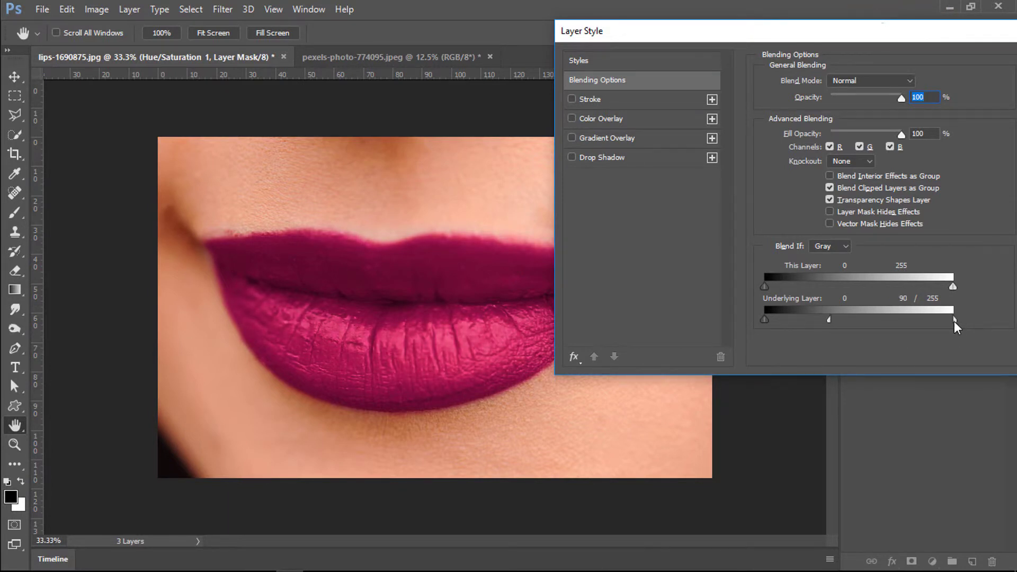
{"action": "left_click_drag", "start_coordinate": [955, 320], "coordinate": [878, 334]}
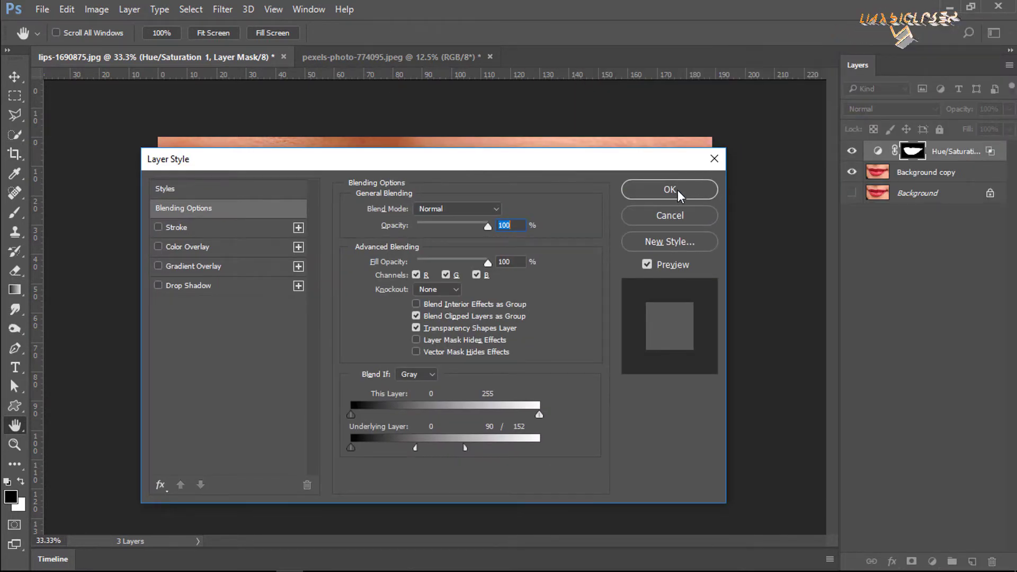
{"action": "left_click", "coordinate": [669, 189]}
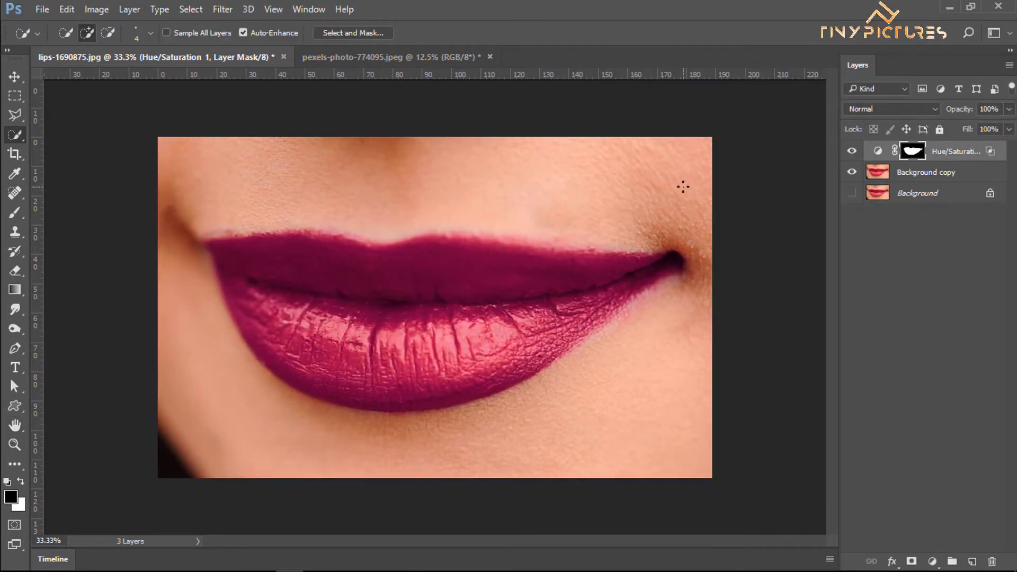
Step: Show the Background layer and compare the original lips with the recoloured ones by repeatedly isolating that layer
{"action": "left_click", "coordinate": [853, 194]}
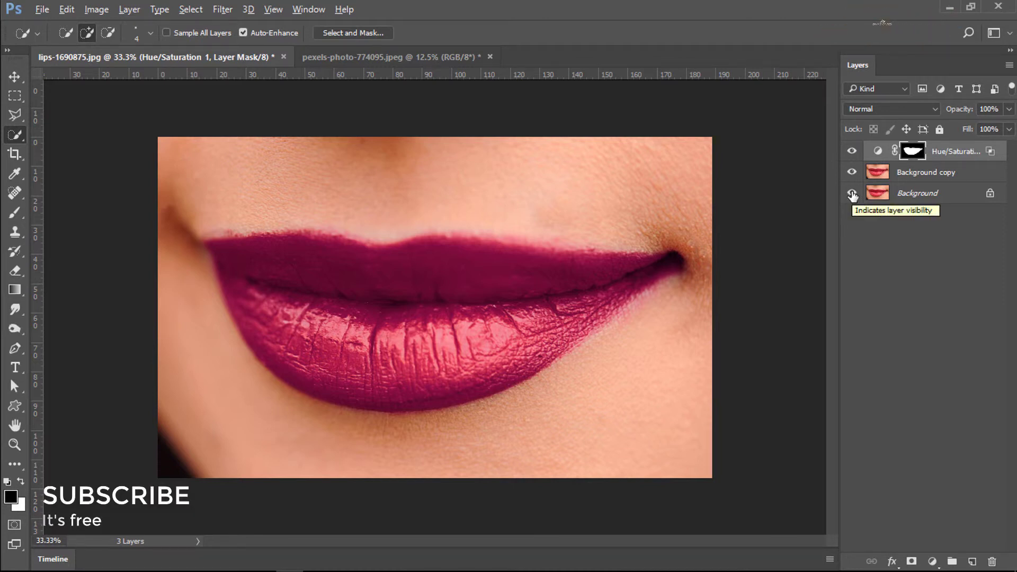
{"action": "left_click", "coordinate": [852, 194], "text": "alt"}
{"action": "left_click", "coordinate": [852, 194], "text": "alt"}
{"action": "left_click", "coordinate": [852, 194], "text": "alt"}
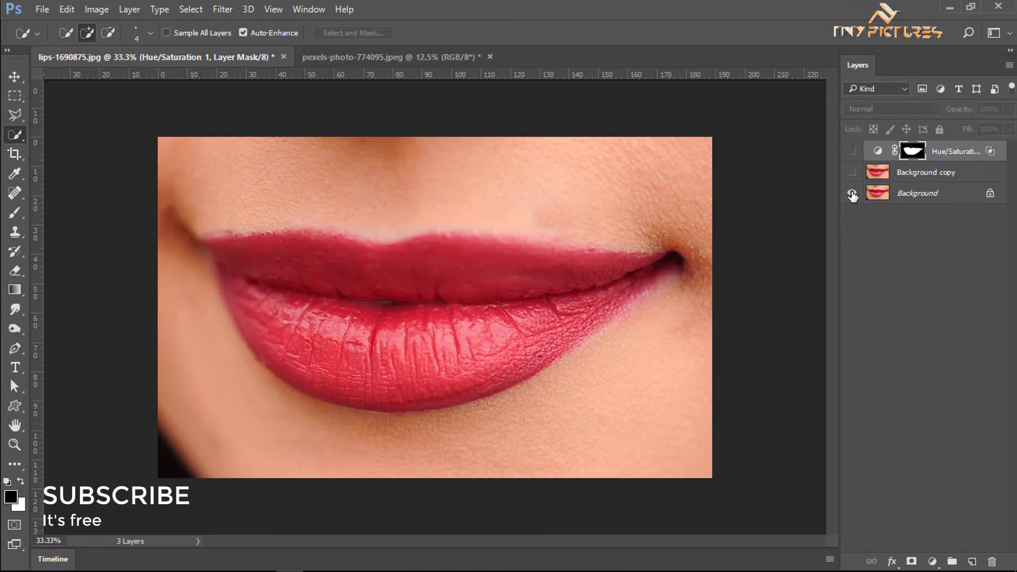
{"action": "left_click", "coordinate": [853, 194], "text": "alt"}
{"action": "key", "text": "ctrl+minus"}
{"action": "key", "text": "ctrl+minus"}
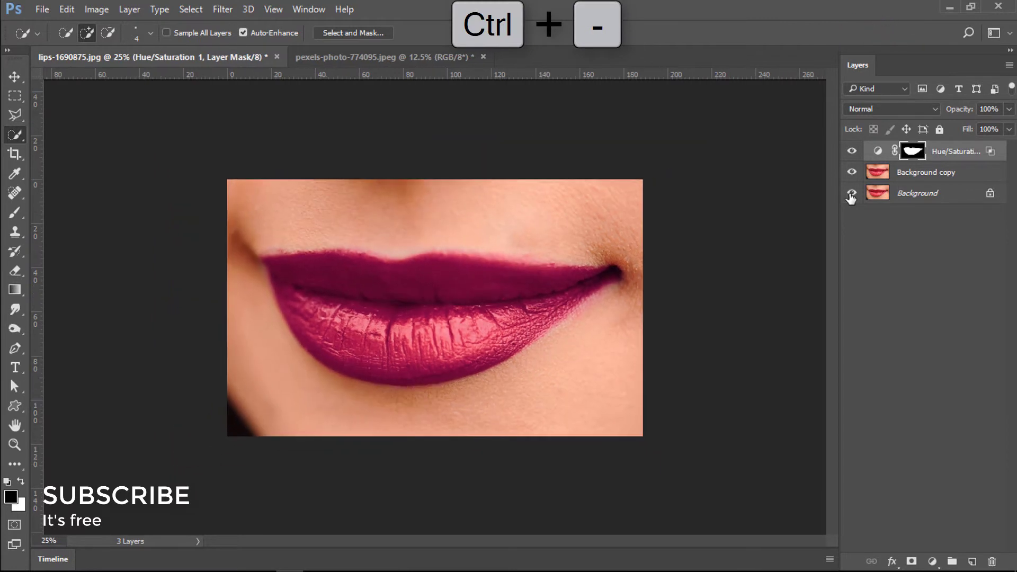
{"action": "key", "text": "ctrl+minus"}
{"action": "key", "text": "ctrl+equal"}
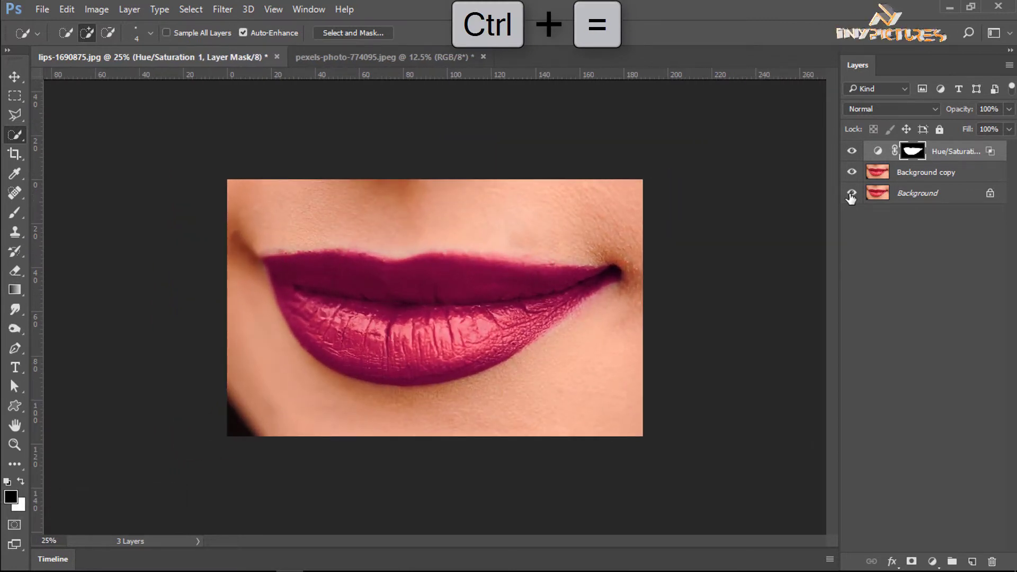
{"action": "left_click", "coordinate": [852, 194], "text": "alt"}
{"action": "left_click", "coordinate": [852, 194], "text": "alt"}
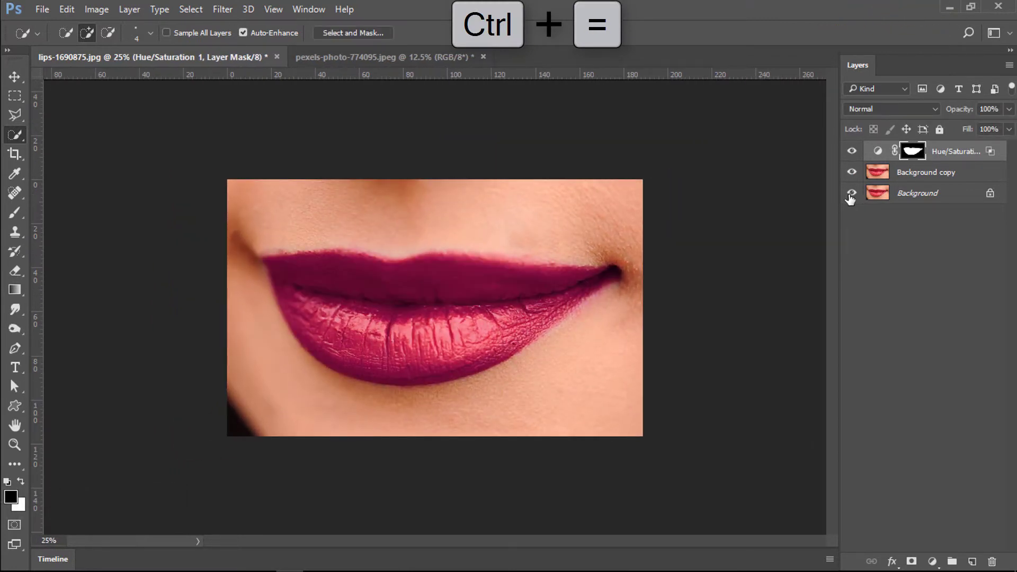
{"action": "left_click", "coordinate": [851, 193], "text": "alt"}
{"action": "left_click", "coordinate": [851, 194], "text": "alt"}
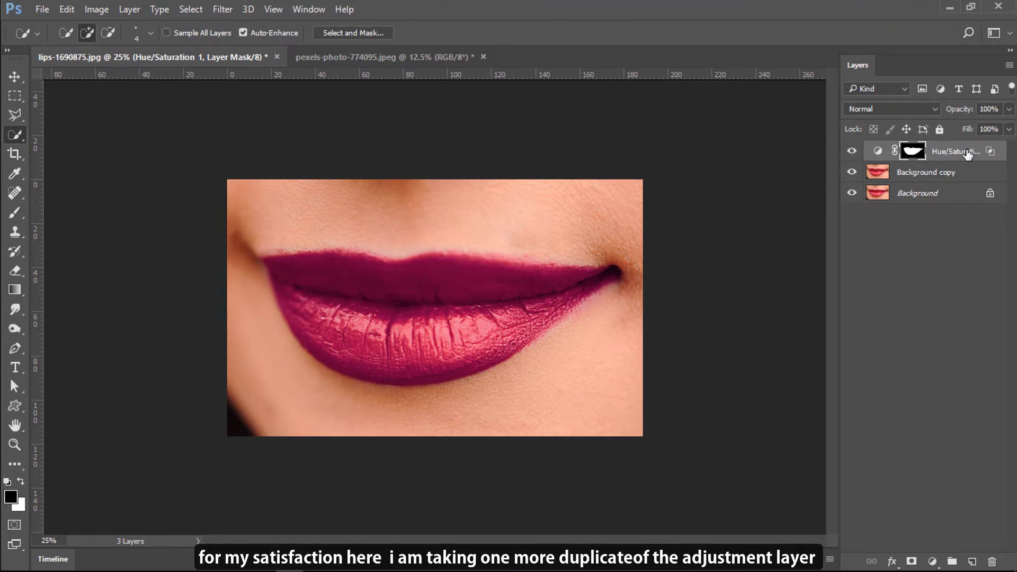
Step: Duplicate the Hue/Saturation 1 adjustment layer, and group both adjustment layers with Background copy
{"action": "key", "text": "ctrl+2"}
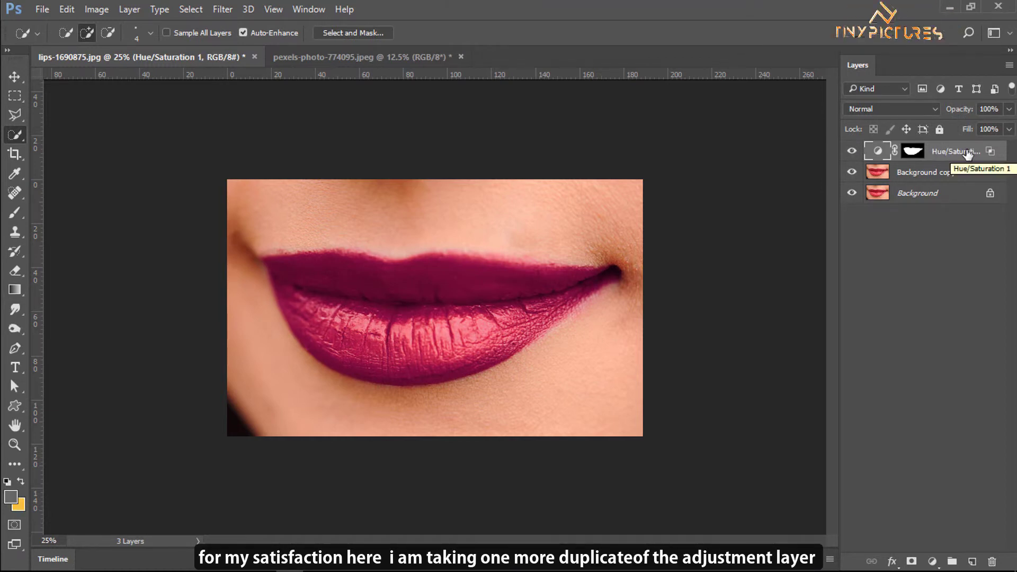
{"action": "key", "text": "ctrl+j"}
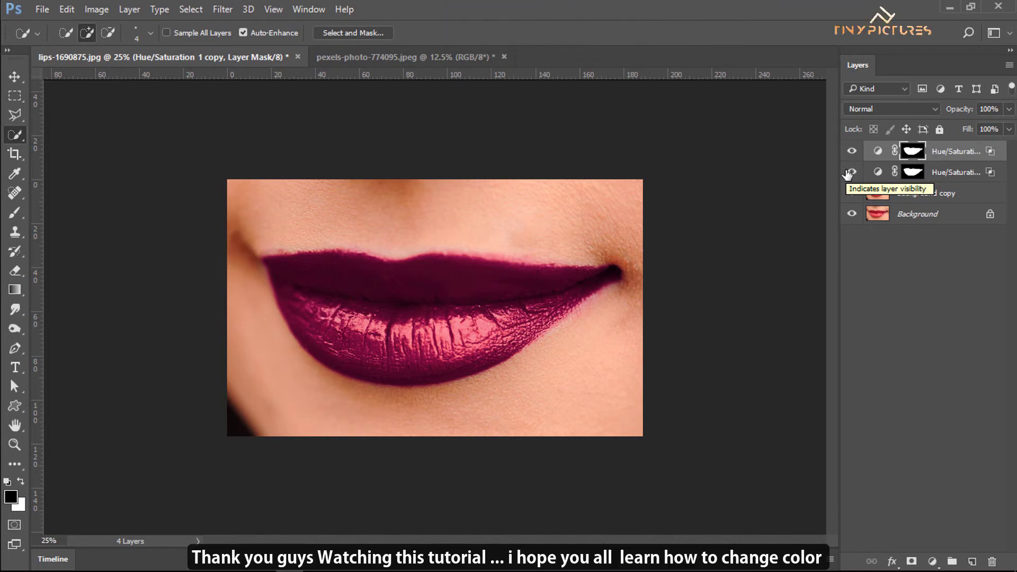
{"action": "left_click", "coordinate": [952, 198]}
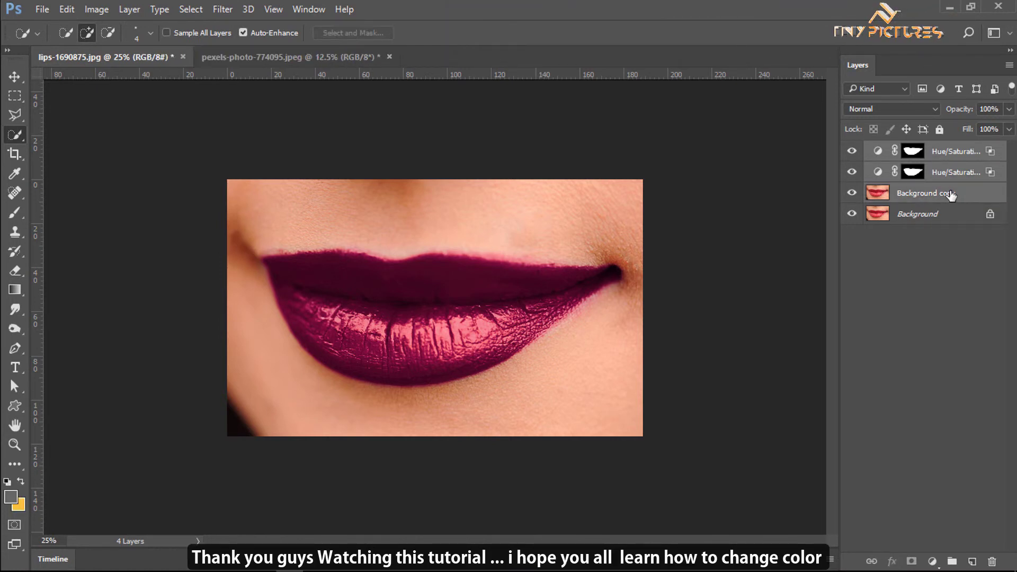
{"action": "key", "text": "ctrl+g"}
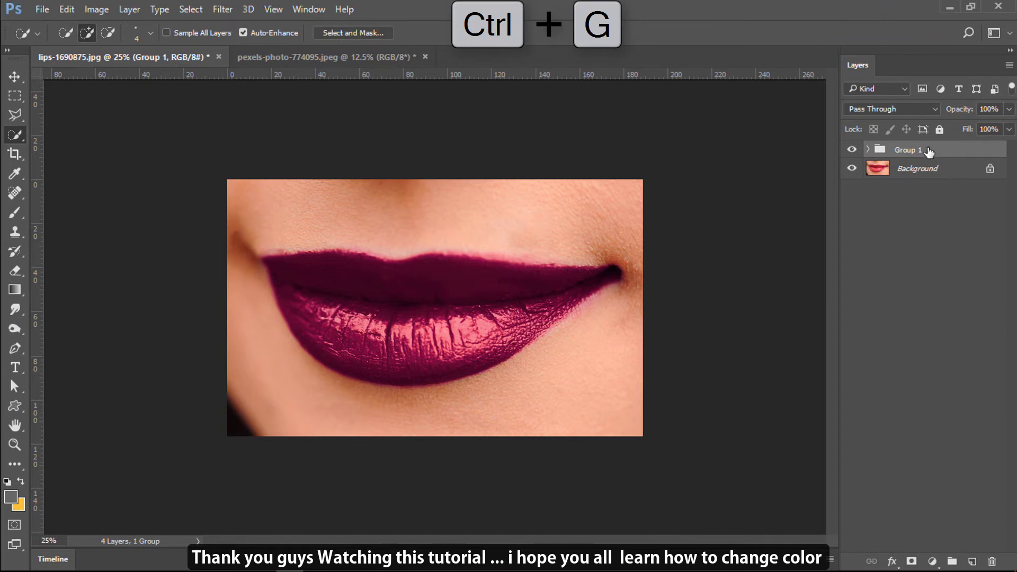
Step: Compare the original lips with the grouped recolouring by toggling the visibility of everything except the Background layer
{"action": "left_click", "coordinate": [901, 169]}
{"action": "left_click", "coordinate": [849, 168], "text": "alt"}
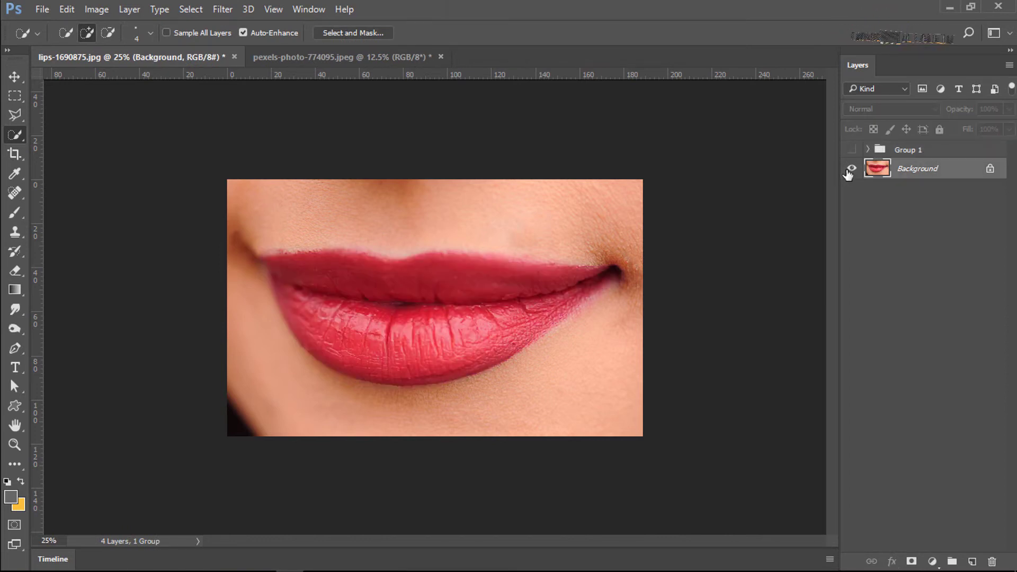
{"action": "left_click", "coordinate": [849, 170], "text": "alt"}
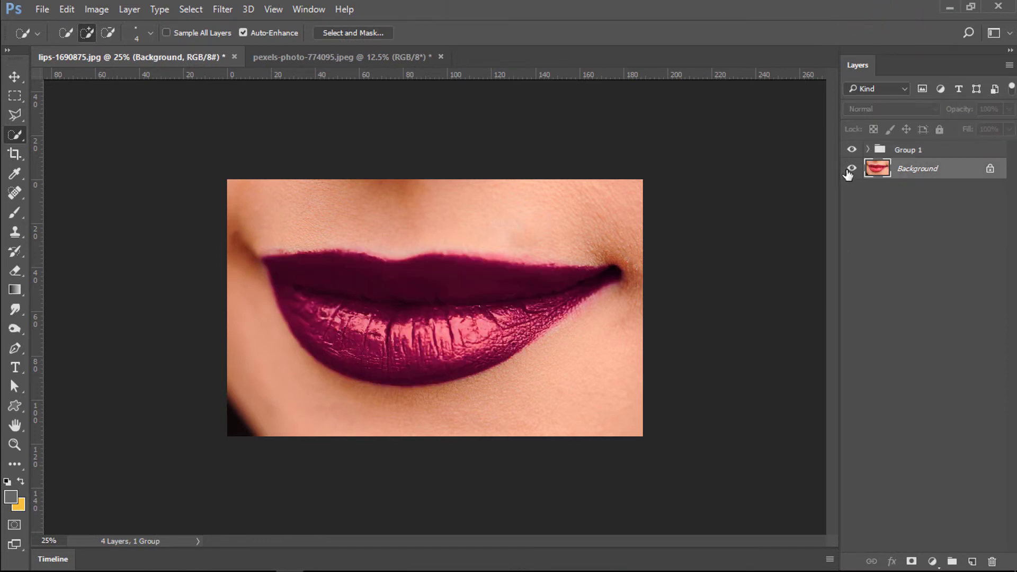
{"action": "left_click", "coordinate": [848, 170], "text": "alt"}
{"action": "left_click", "coordinate": [848, 169], "text": "alt"}
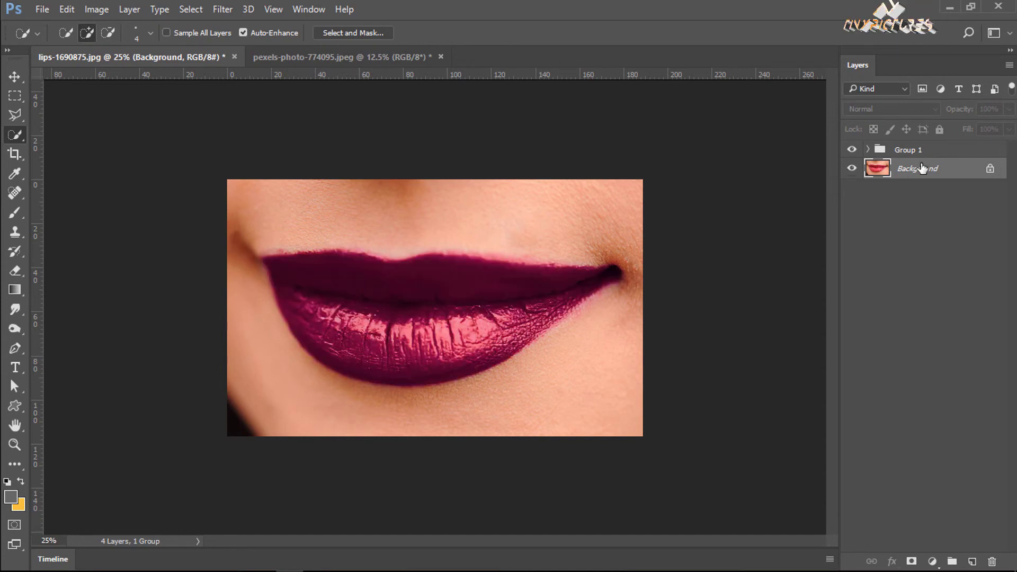